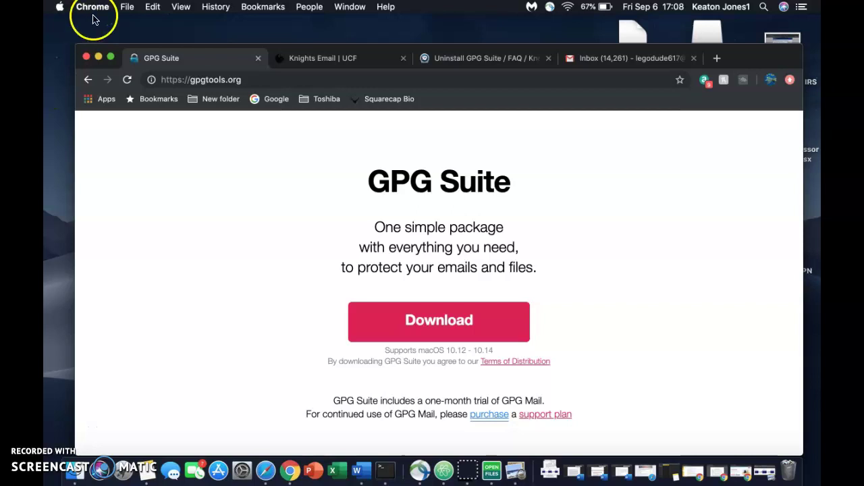
Check the installed macOS version in the system overview and close the window.
click(59, 6)
click(77, 25)
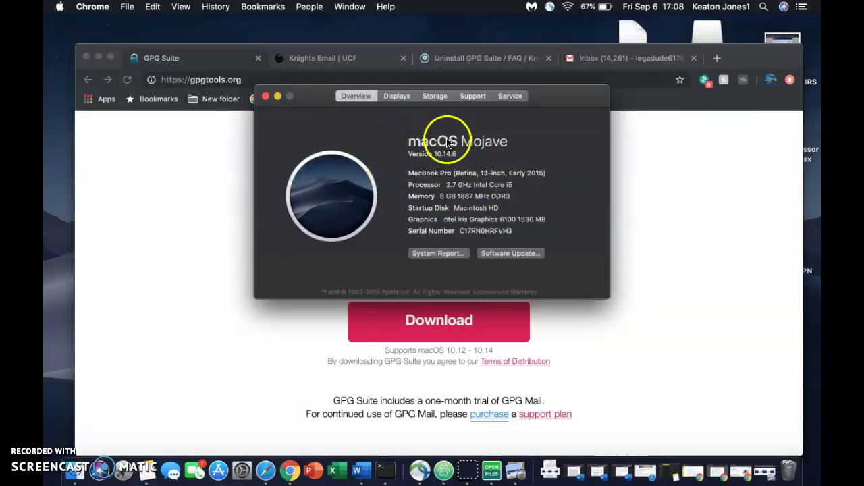
click(265, 96)
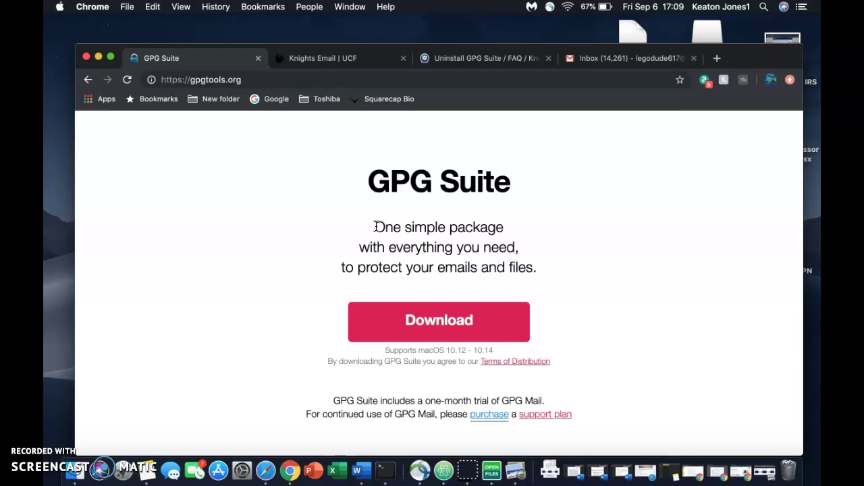
Download the GPG Suite disk image from gpgtools.org.
click(438, 334)
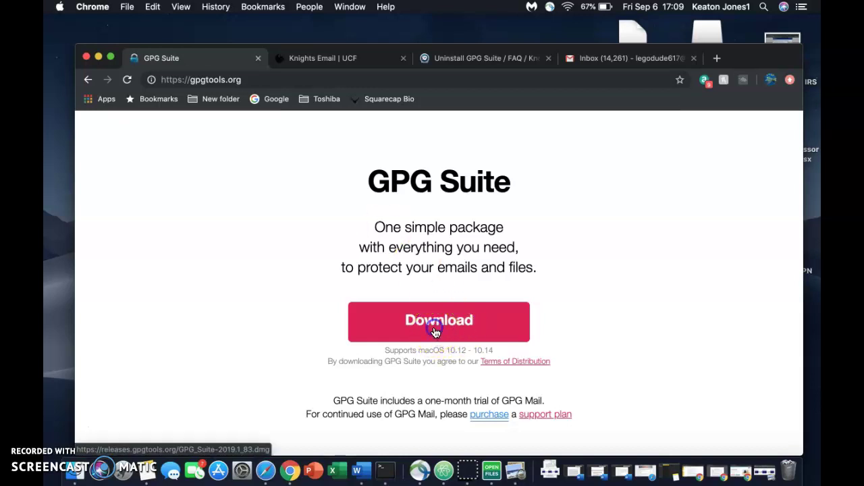
click(174, 435)
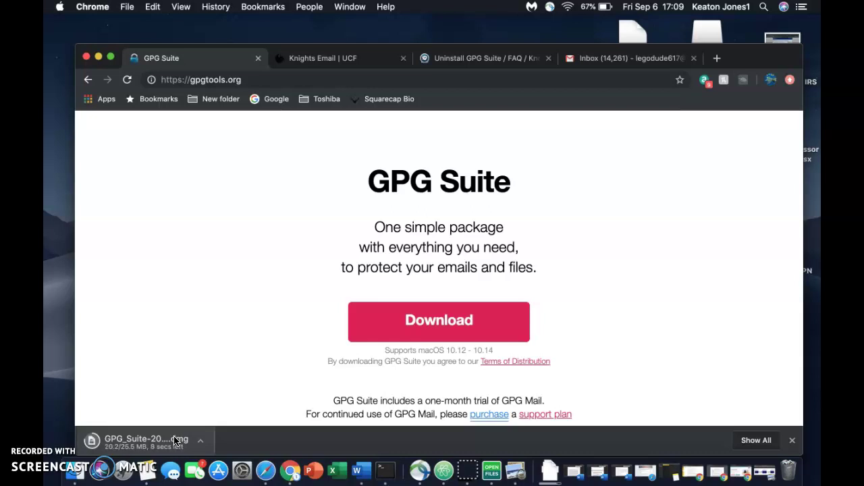
Bring up the minimized image encryption process.jpg, examine the encrypt and decrypt diagram, and close it.
click(687, 483)
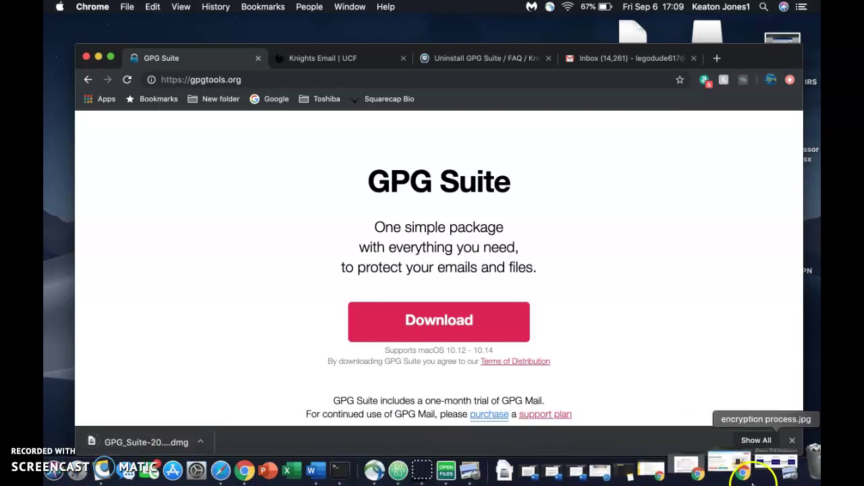
click(767, 475)
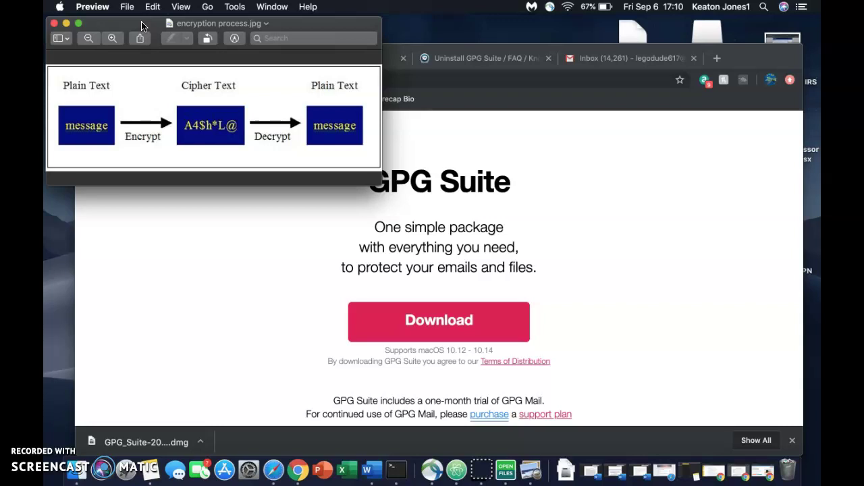
click(78, 35)
click(54, 24)
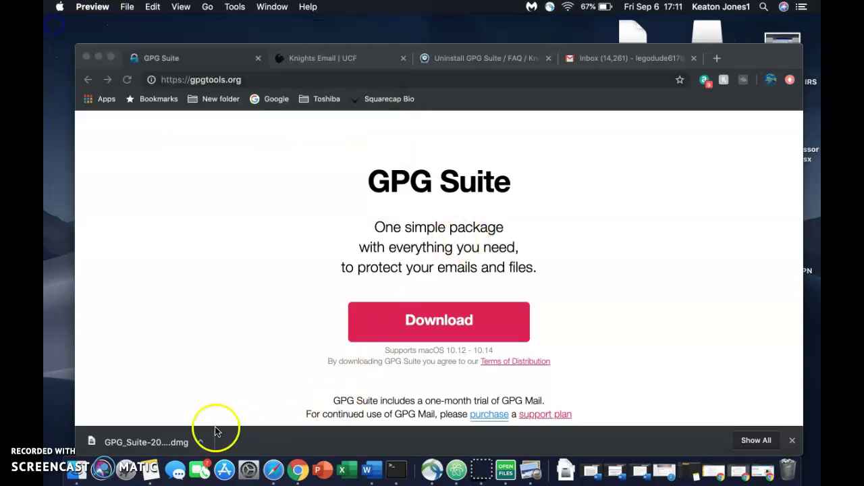
Launch the GPG Suite installer from the downloaded disk image and accept its license agreement.
click(147, 442)
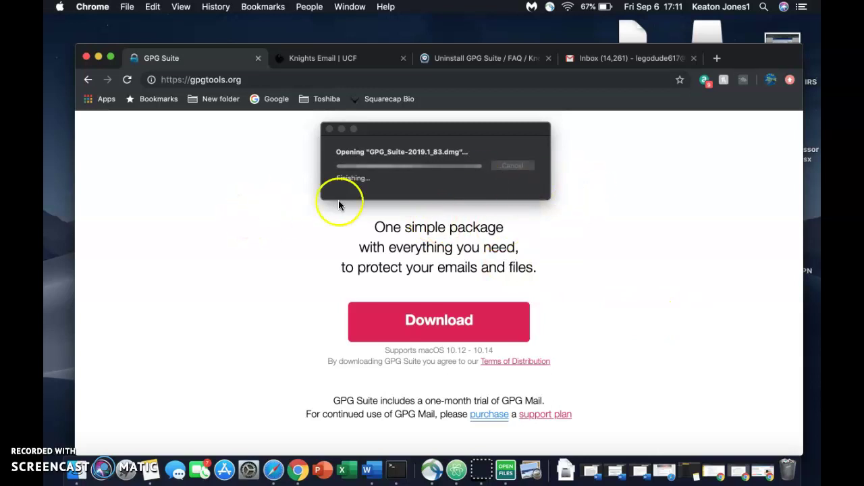
double_click(418, 243)
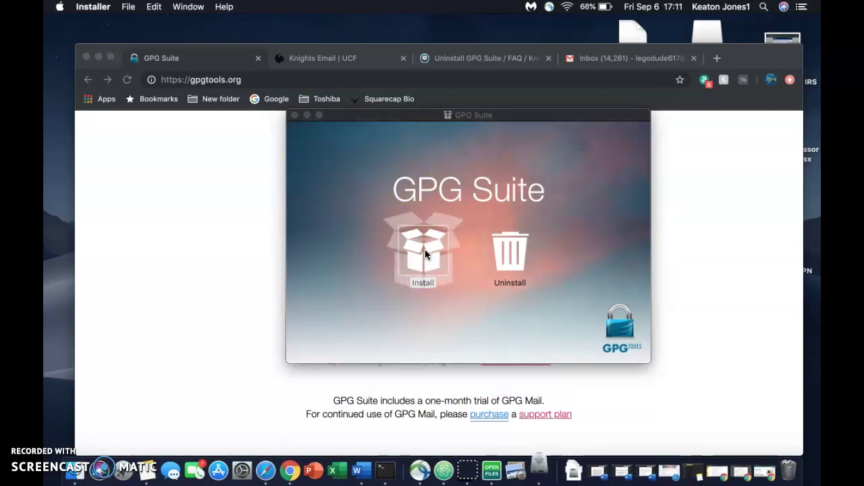
click(576, 332)
click(574, 328)
click(551, 181)
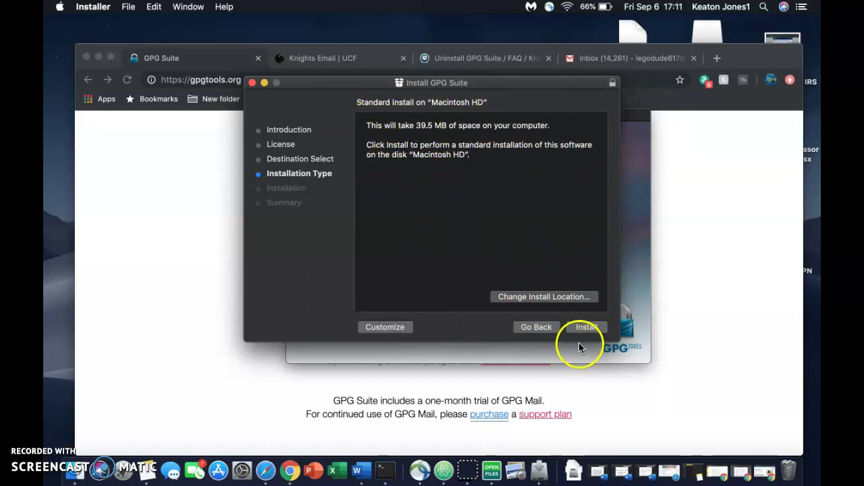
Complete the standard GPG Suite installation with the account password and move the installer to the Trash.
click(586, 327)
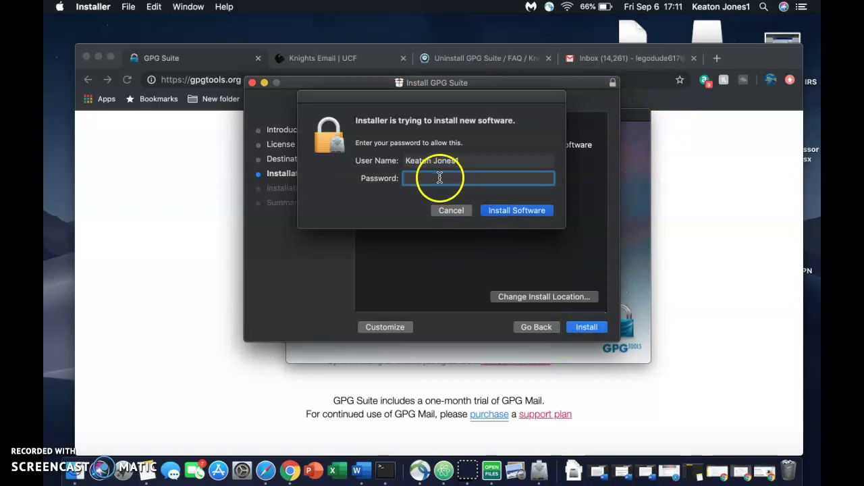
text(**************)
click(512, 211)
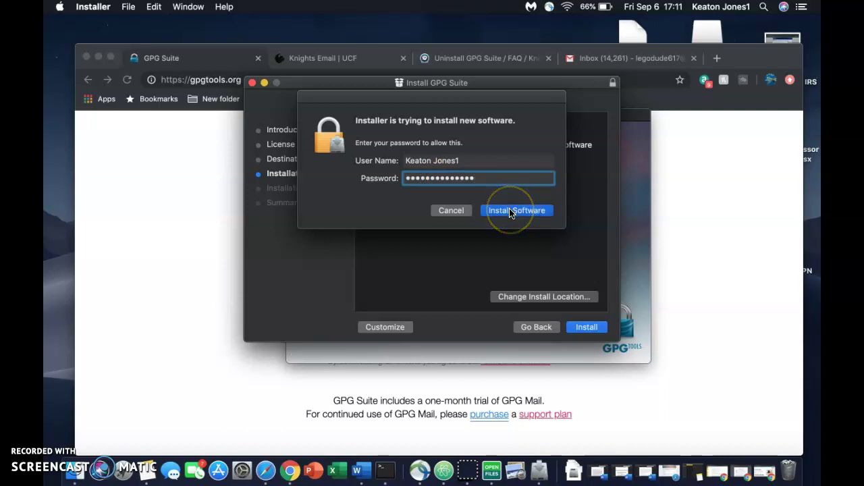
click(511, 212)
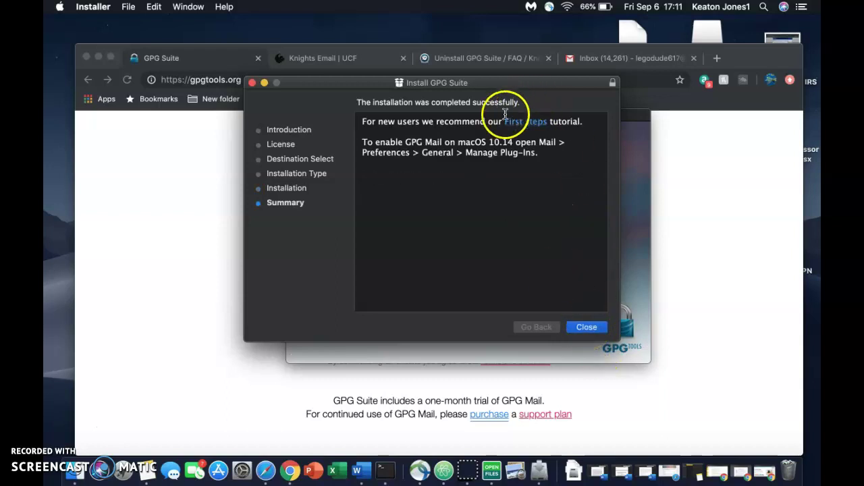
click(582, 328)
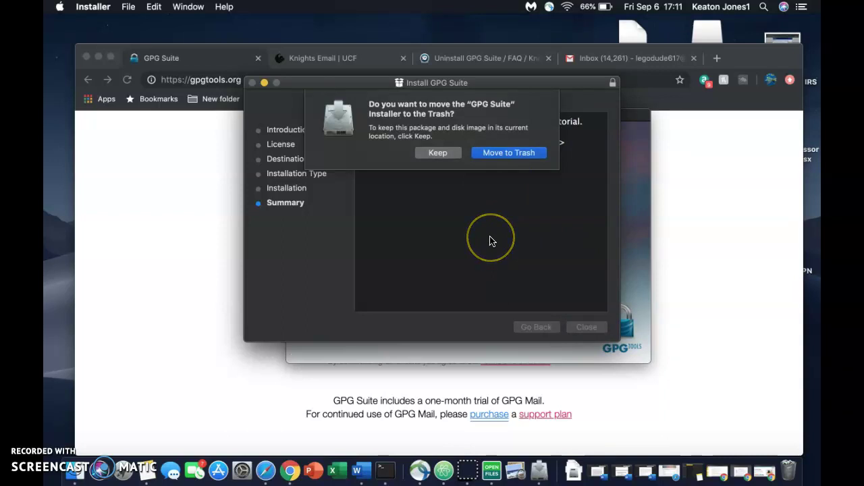
click(510, 152)
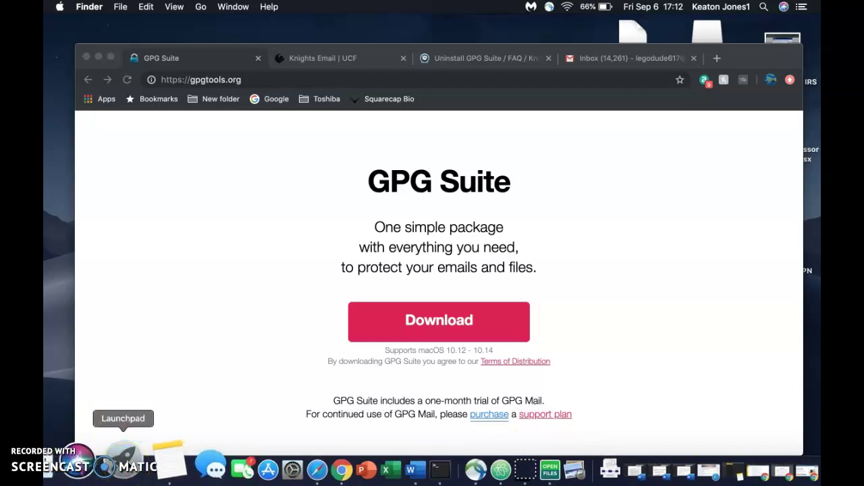
Open GPG Keychain and decline uploading the existing public key to the new key server.
click(129, 461)
scroll(599, 329, right, 3)
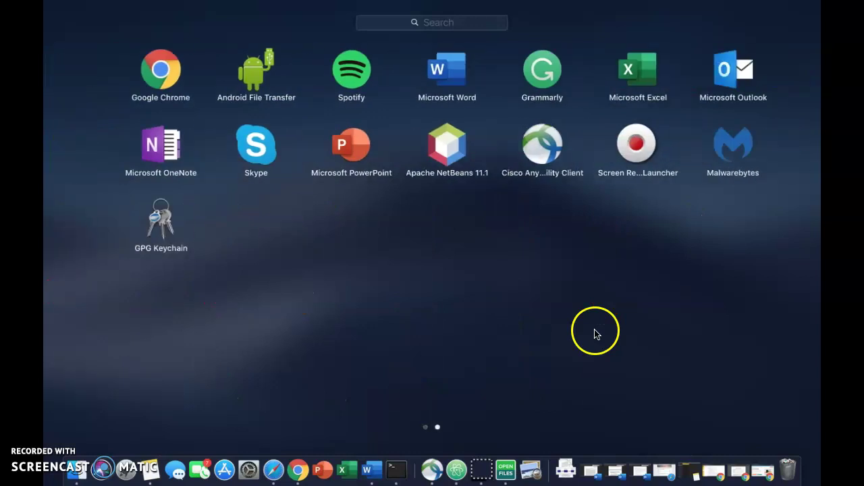
click(139, 223)
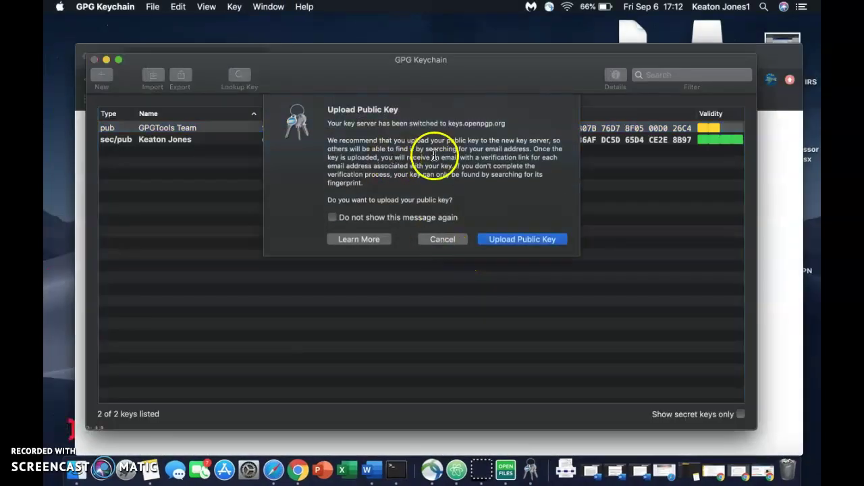
click(451, 242)
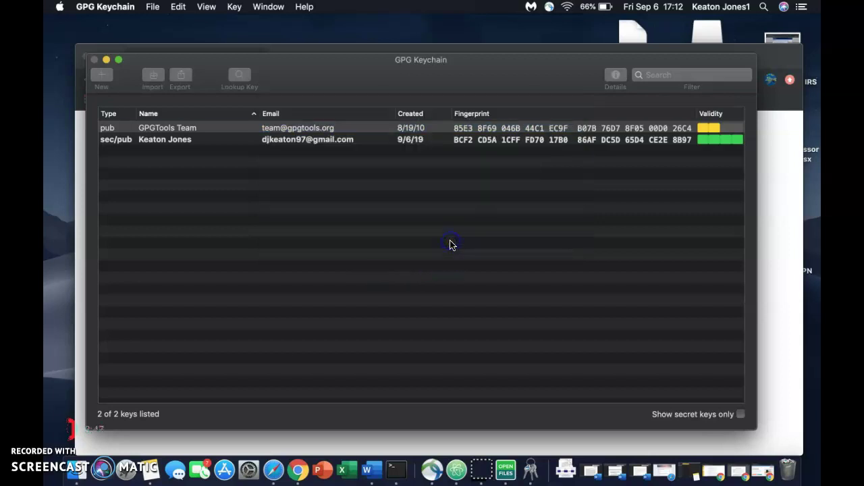
Delete the existing personal sec/pub key pair, including its secret key.
click(306, 141)
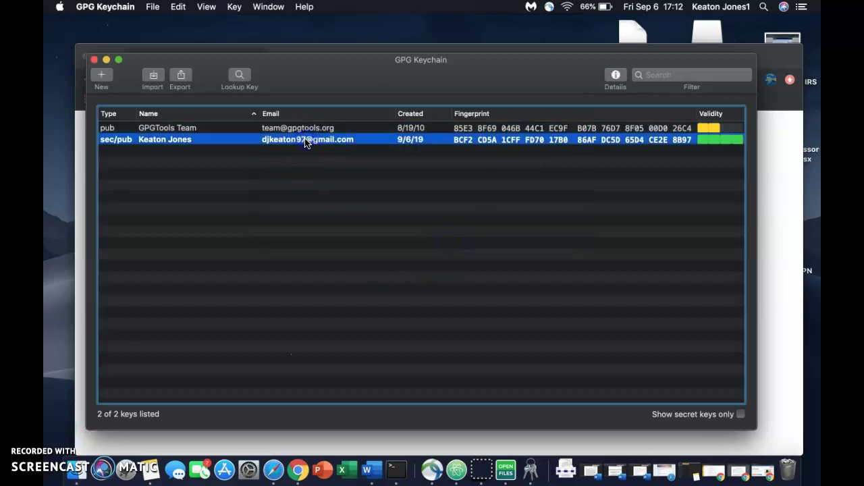
right_click(265, 140)
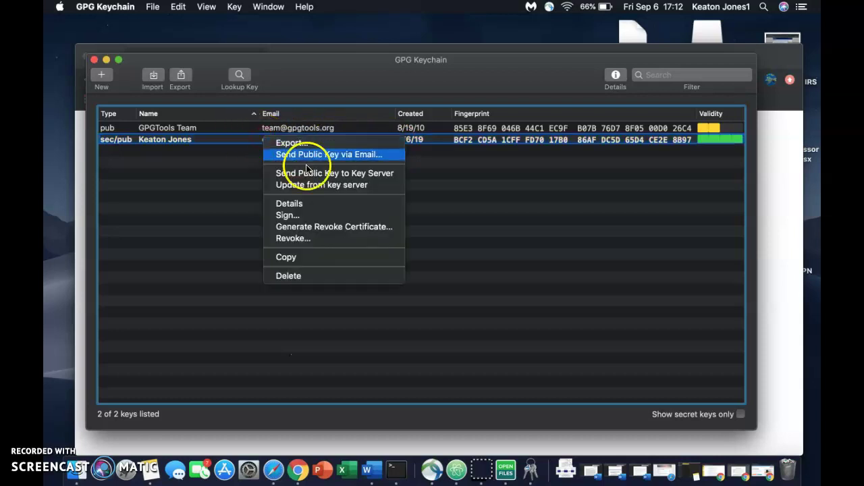
click(318, 275)
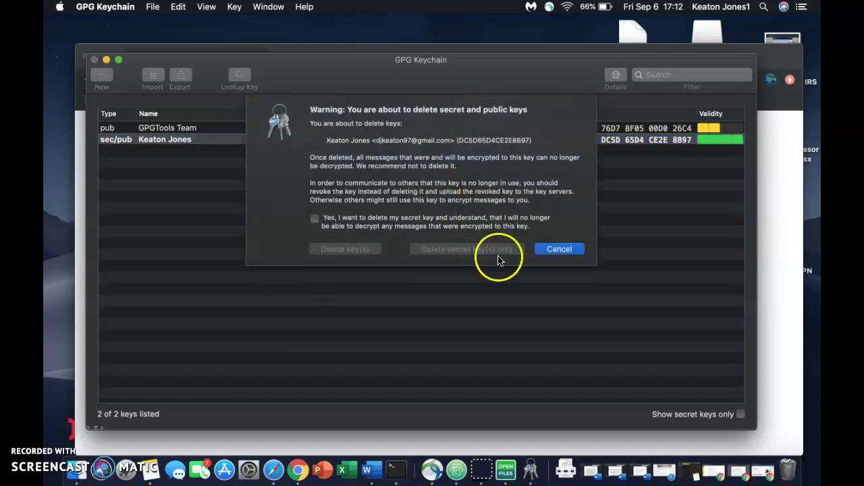
click(315, 218)
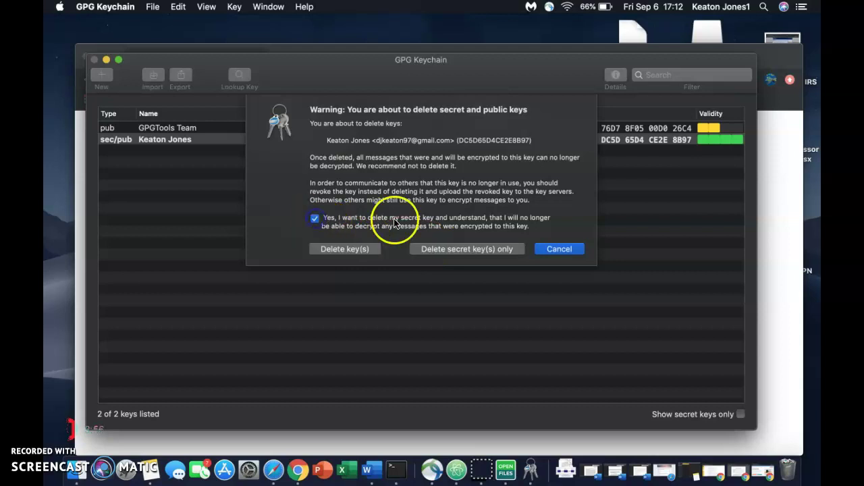
click(343, 248)
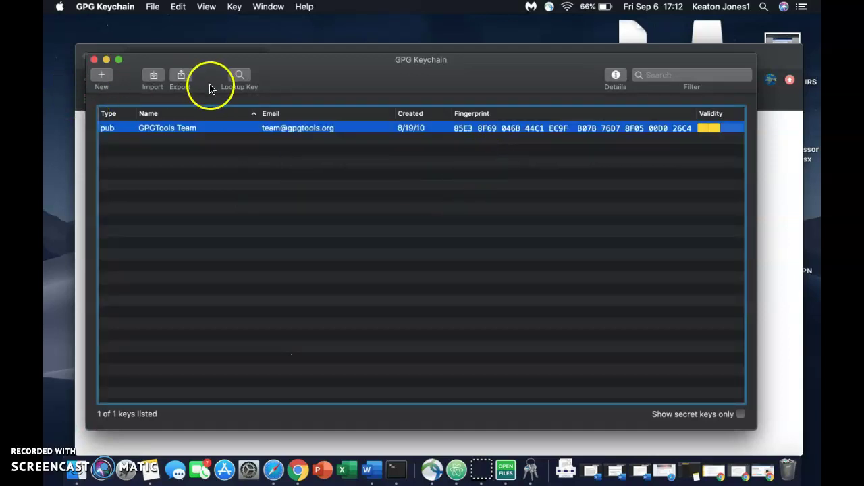
Generate a new key pair with the prefilled name and email and a simple password, and upload its public key.
click(104, 76)
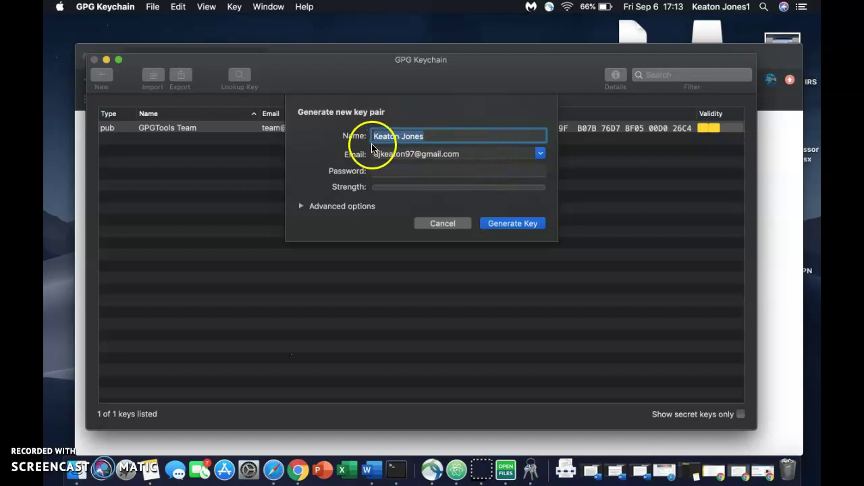
key(Tab)
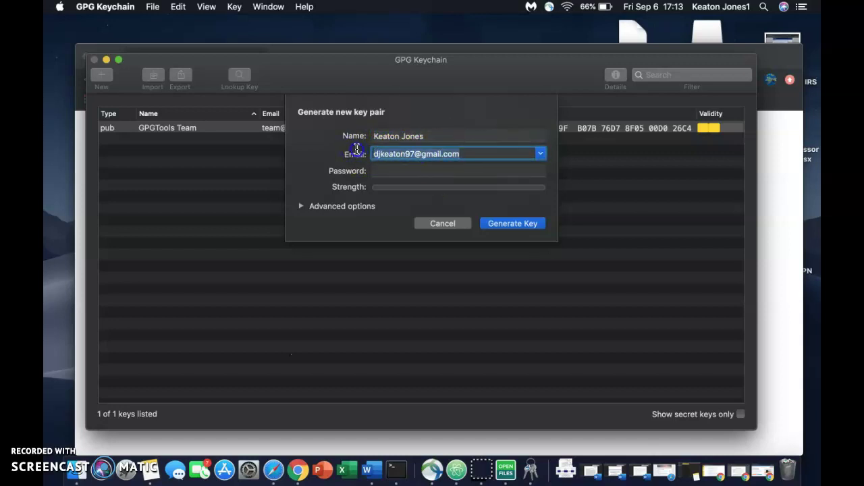
click(430, 173)
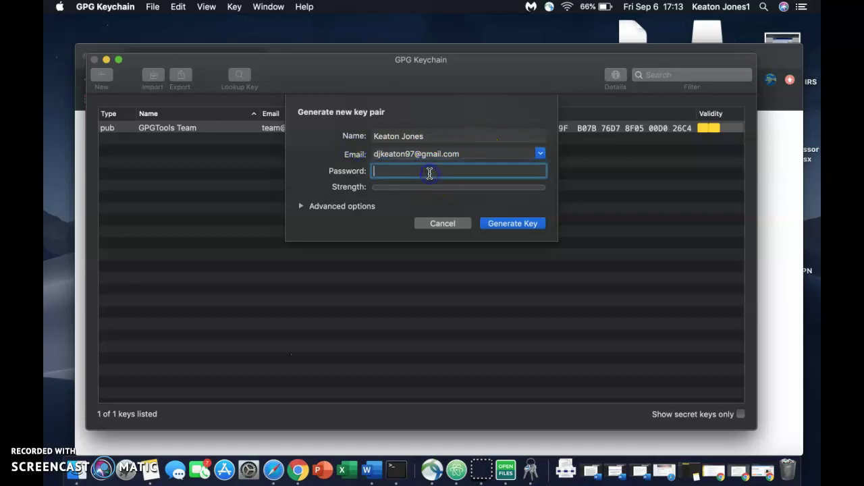
text(•••)
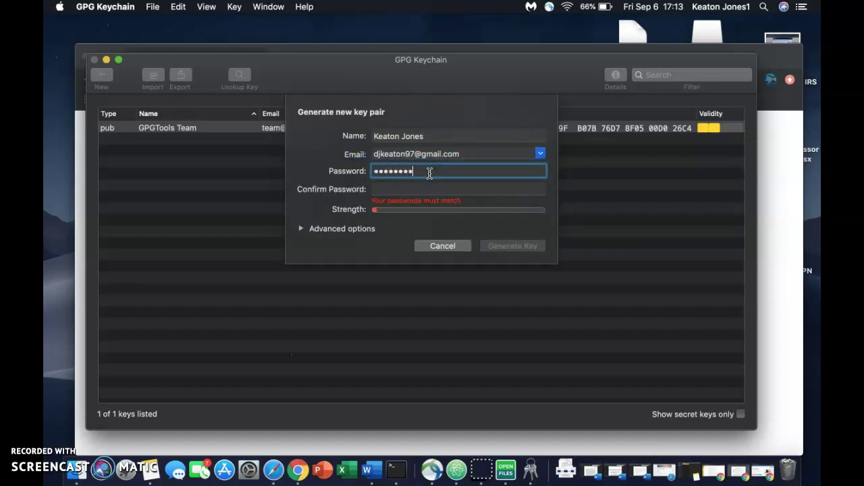
key(Tab)
text(••••••••)
click(512, 246)
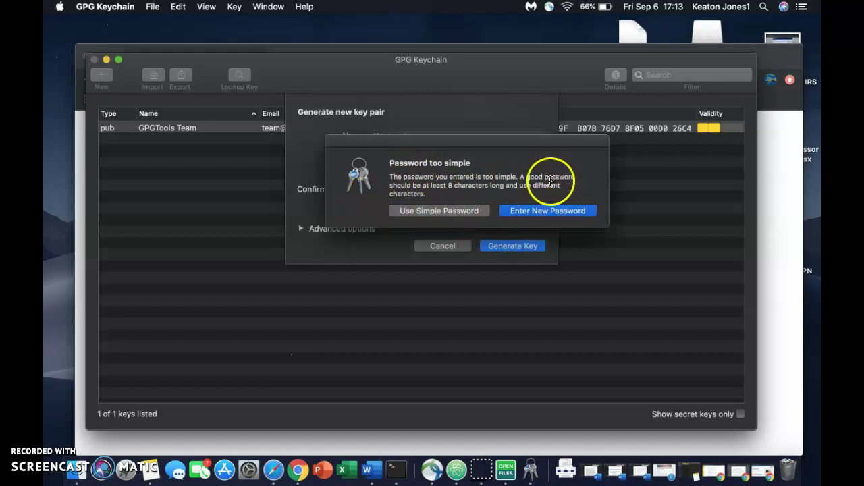
click(435, 213)
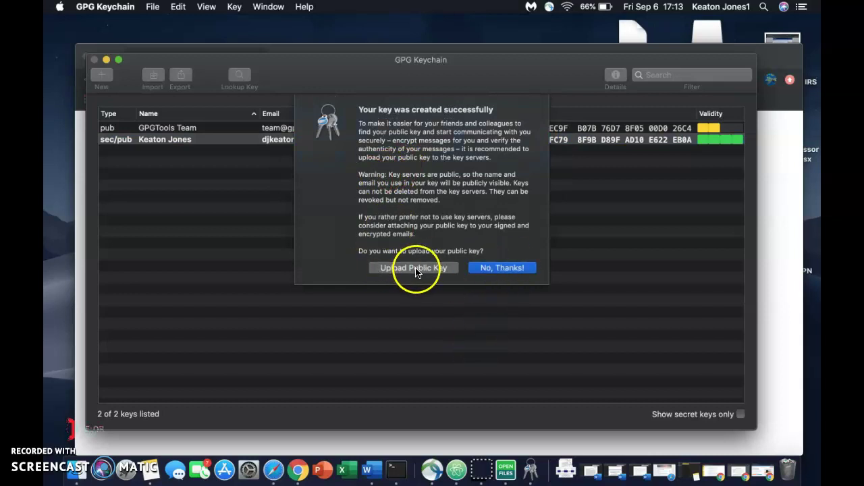
click(426, 270)
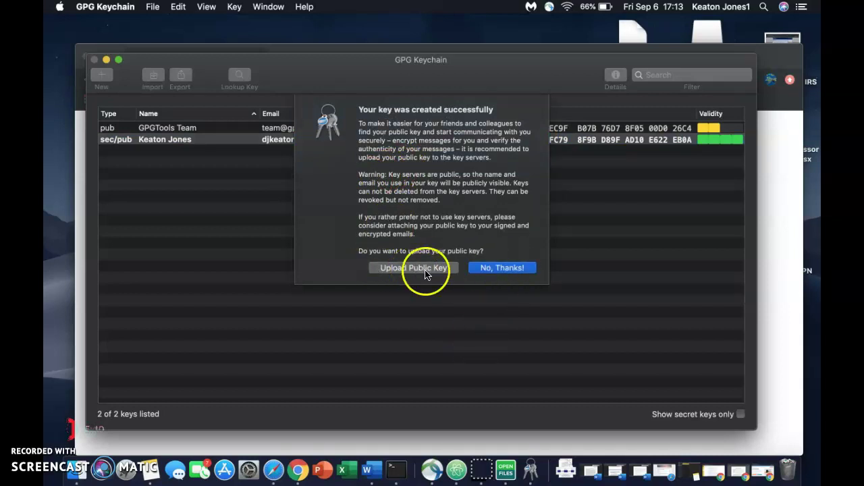
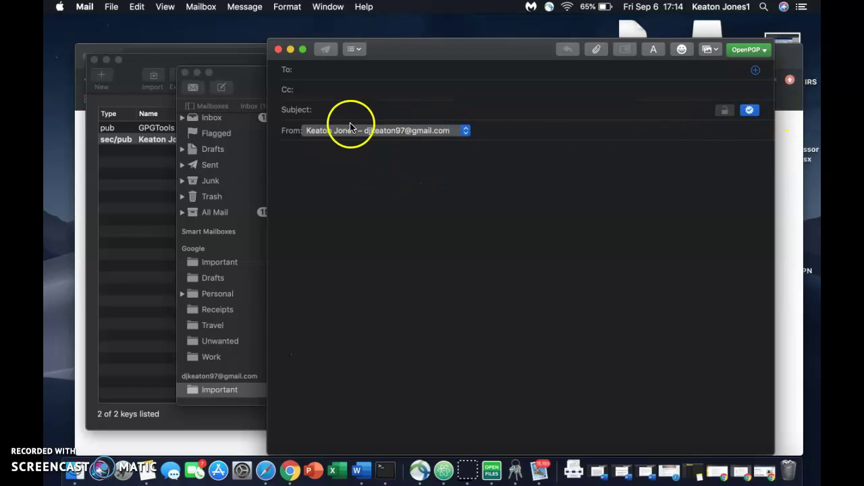
In Mail's General preferences, open the installed plug-ins list to check that GPGMailLoader.mailbundle is enabled.
click(83, 7)
click(96, 42)
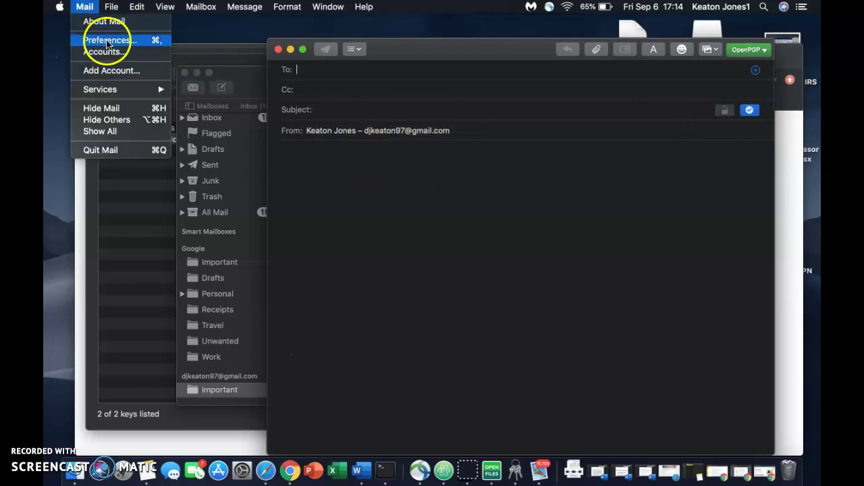
click(89, 8)
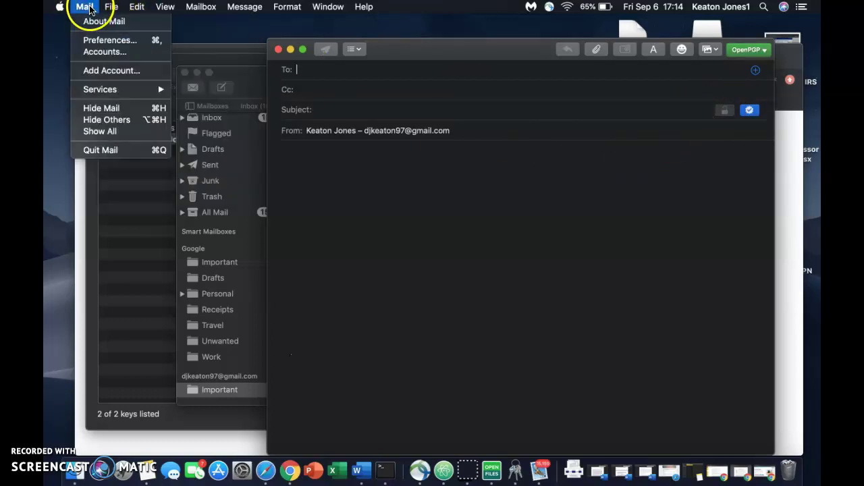
click(101, 42)
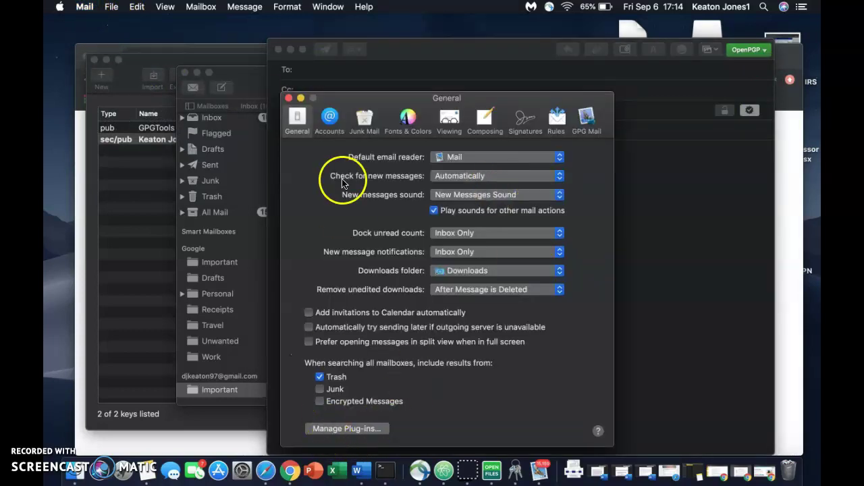
click(343, 429)
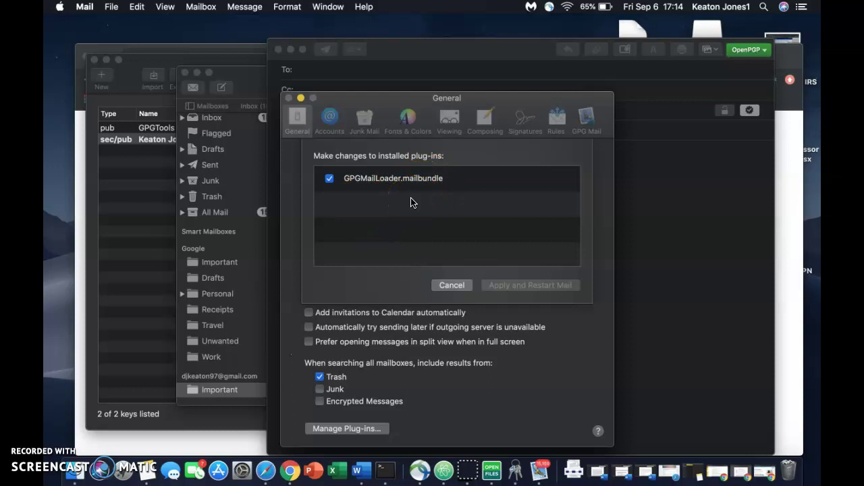
Leave the installed plug-ins list without applying changes and close Mail's preferences.
click(329, 178)
click(329, 178)
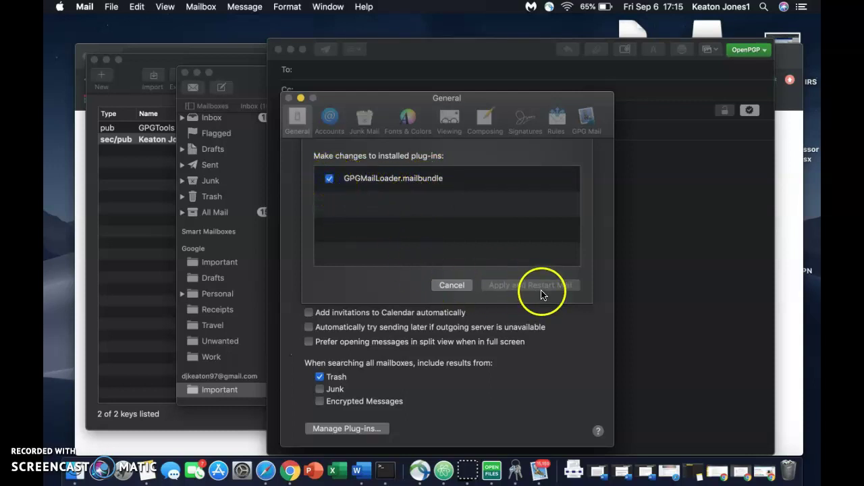
click(452, 285)
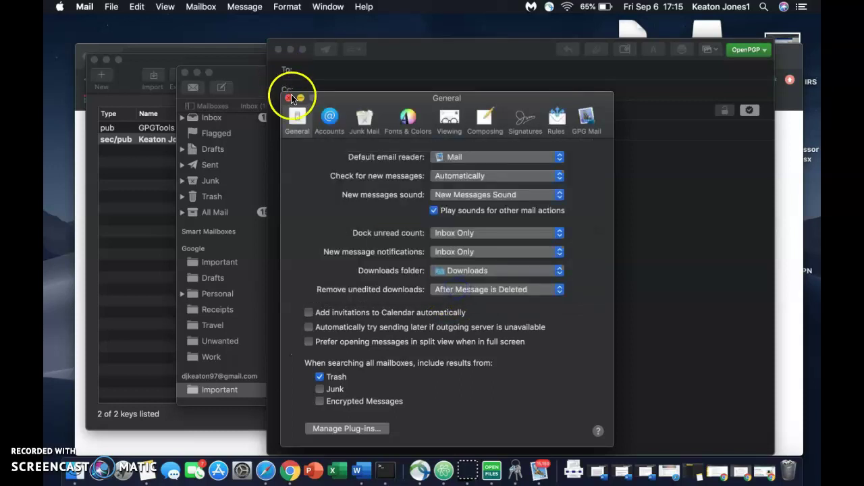
click(288, 98)
Compare the draft's OpenPGP controls for both sender addresses against the keys in GPG Keychain, ending on the address that has a key.
click(458, 132)
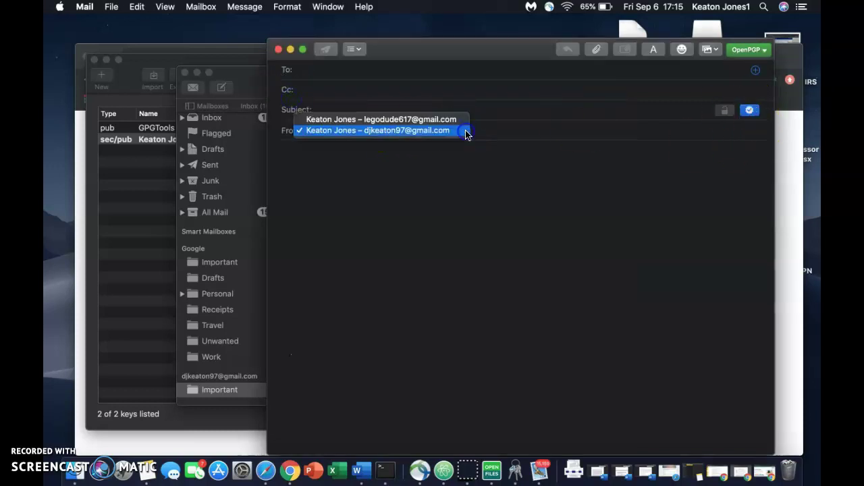
click(422, 121)
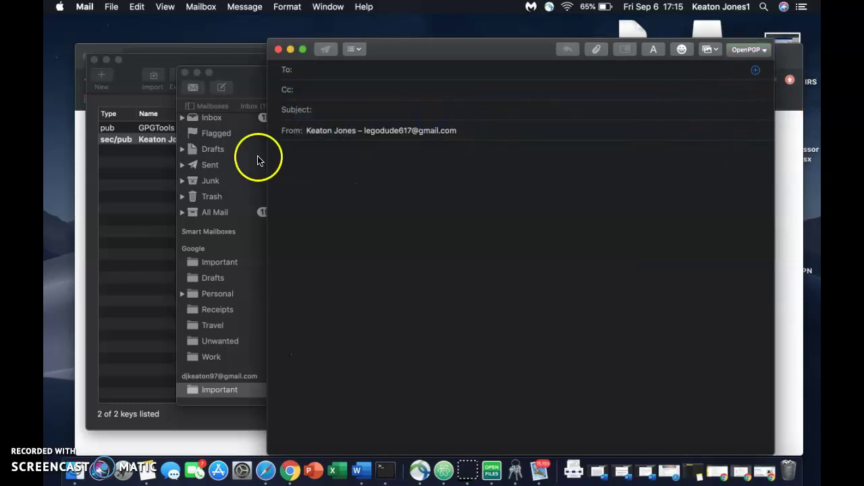
click(134, 125)
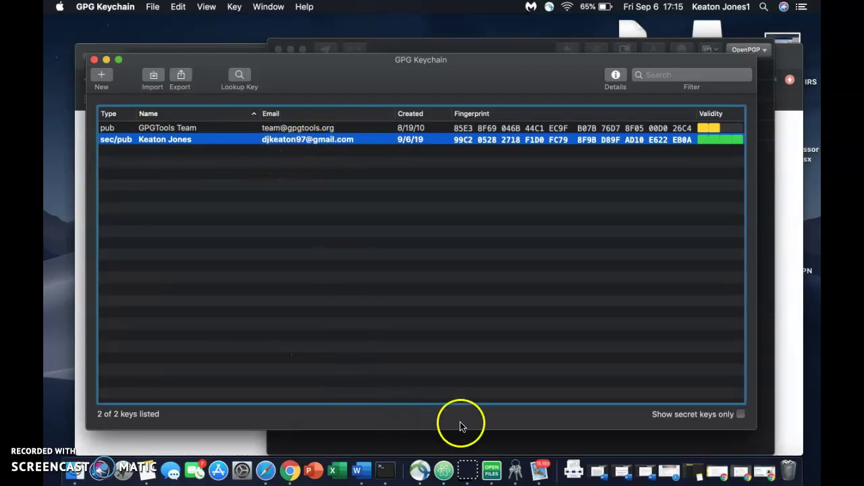
click(538, 466)
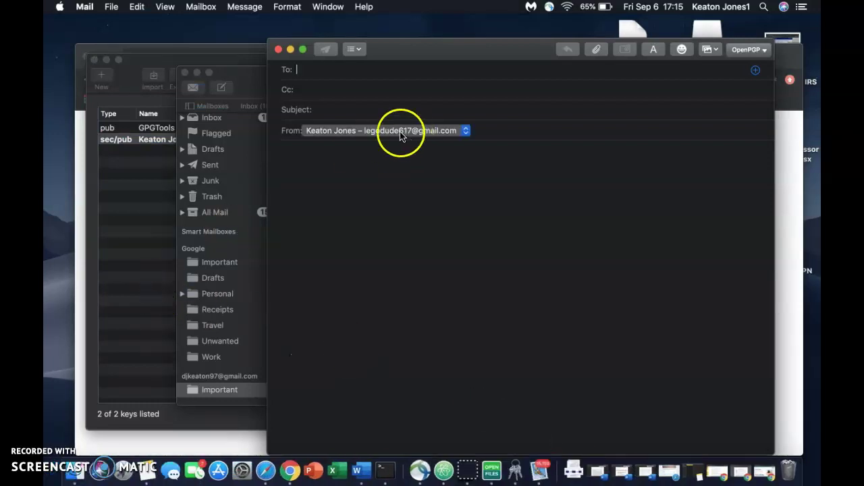
click(438, 132)
click(421, 141)
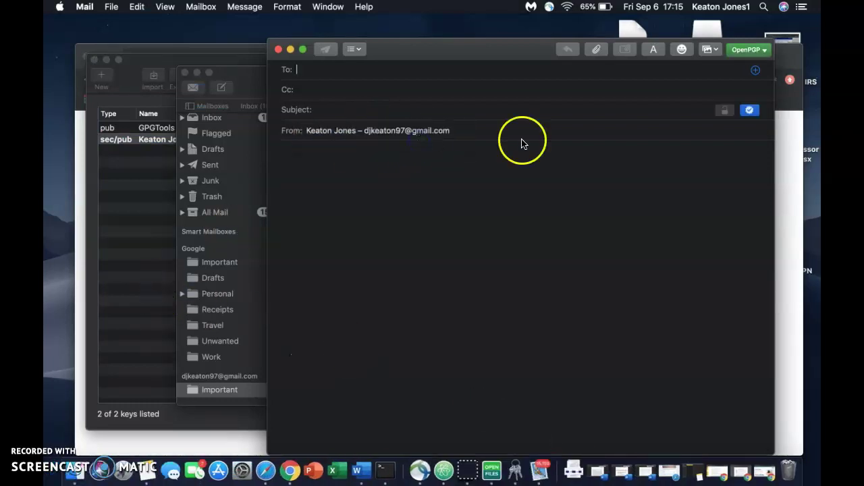
Address the draft to the sender's other Gmail account and give it the subject "Public key".
click(376, 72)
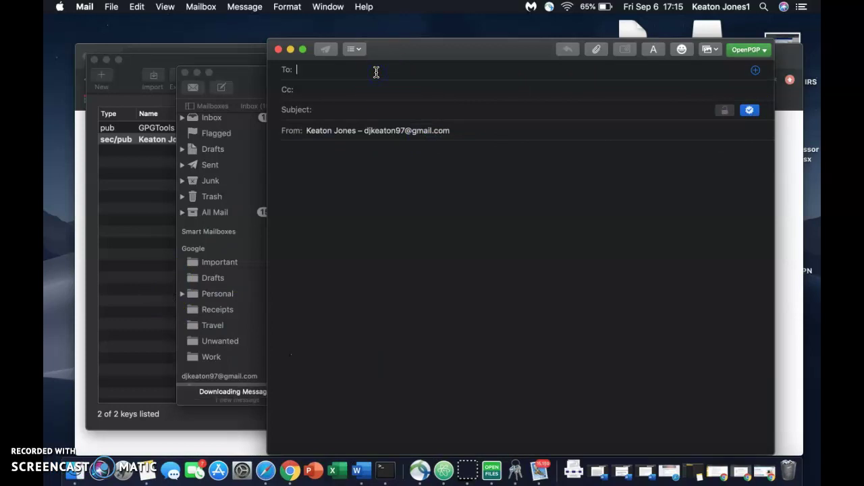
text(dj)
click(333, 89)
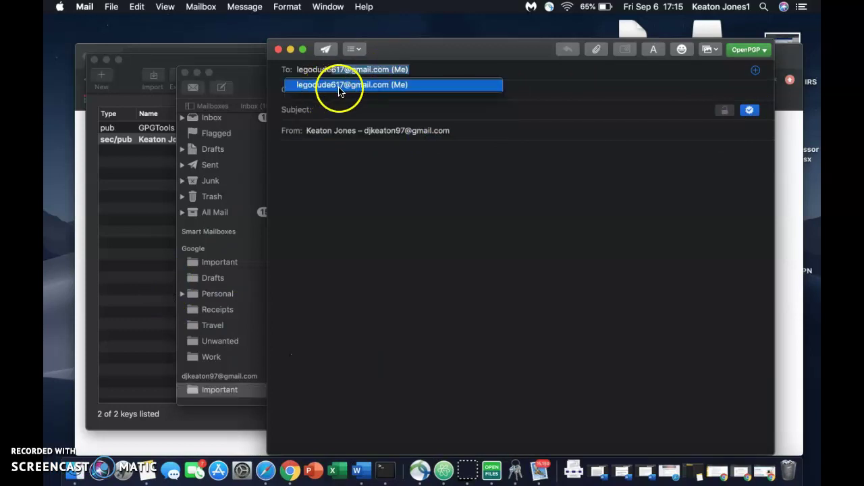
click(343, 77)
click(415, 135)
click(344, 72)
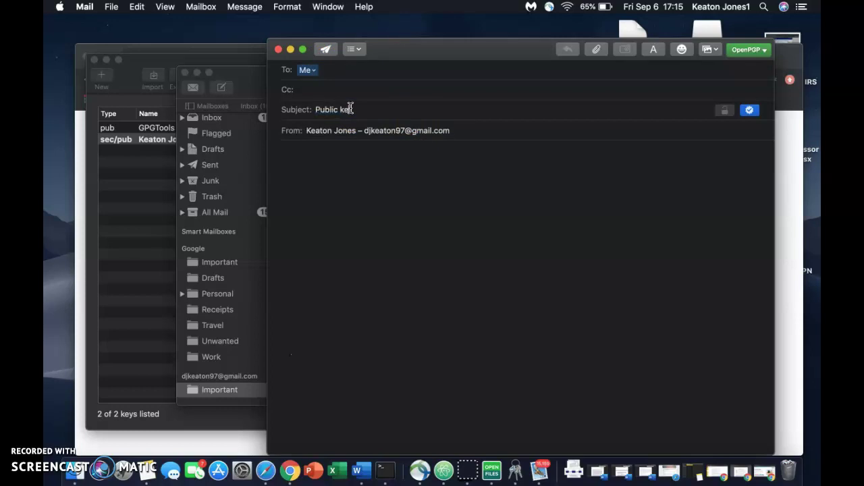
click(395, 183)
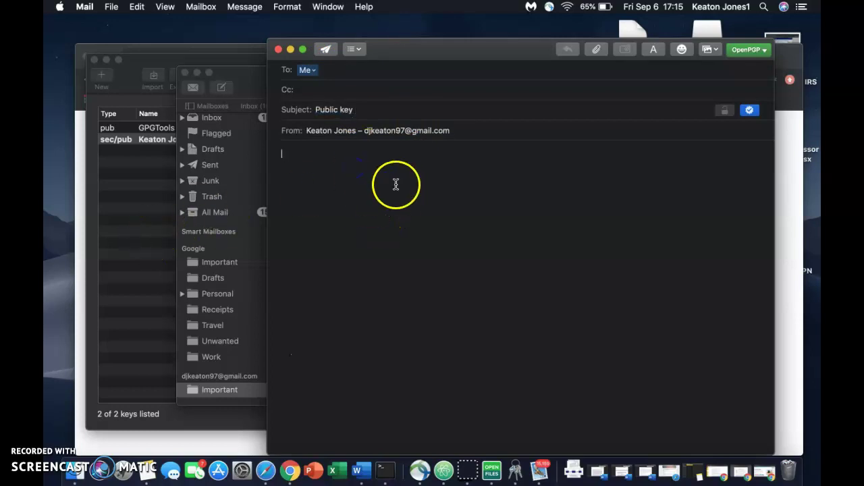
In GPG Keychain, try to send the personal sec/pub entry's public key via email.
click(126, 207)
right_click(230, 142)
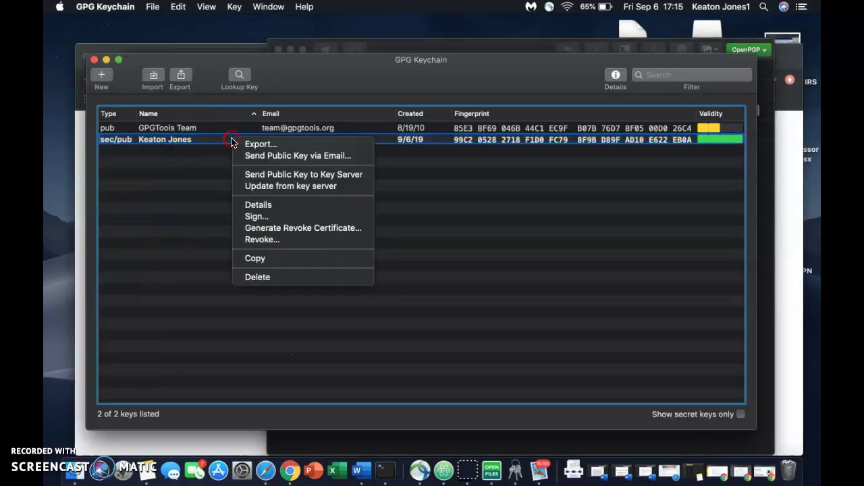
click(277, 156)
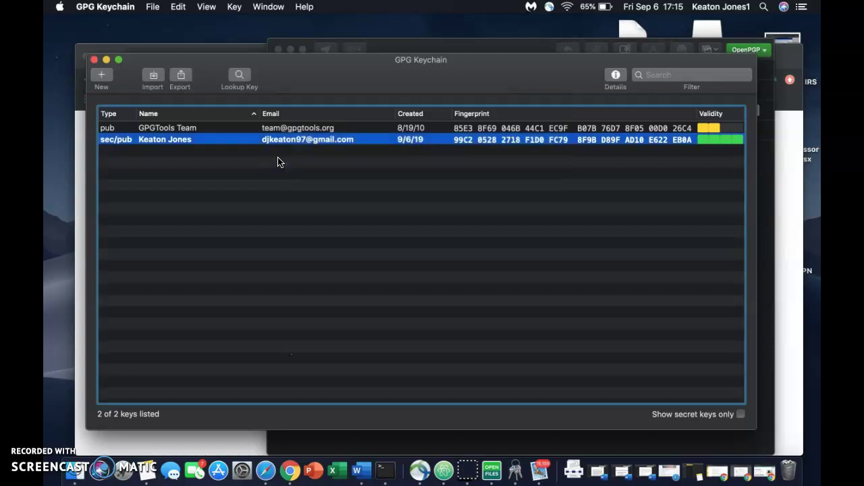
Discard the "Public key" draft and close Mail's mailbox window.
click(414, 46)
click(277, 58)
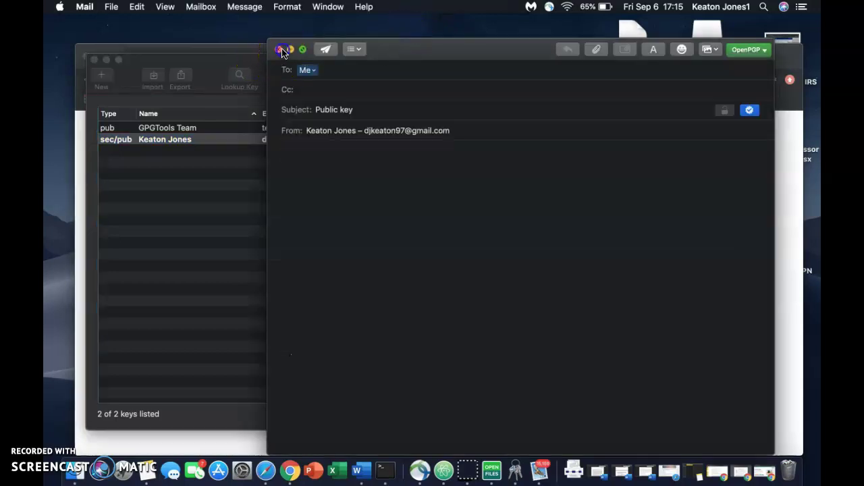
click(282, 50)
click(493, 118)
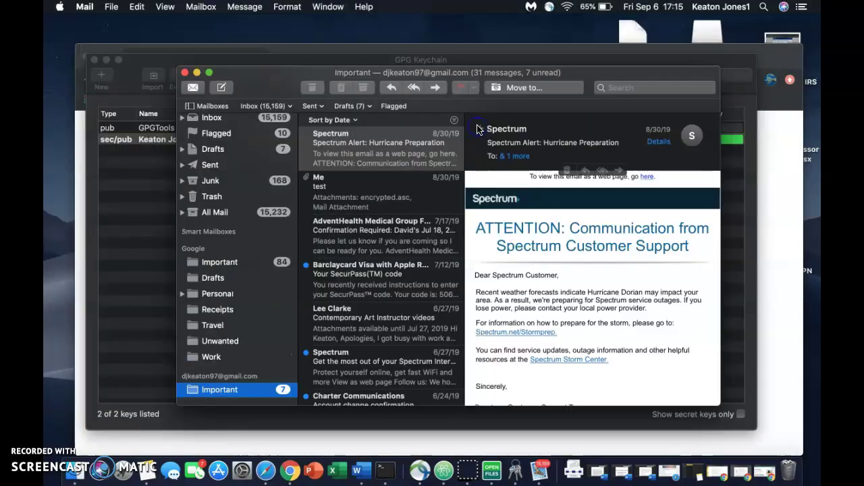
click(184, 73)
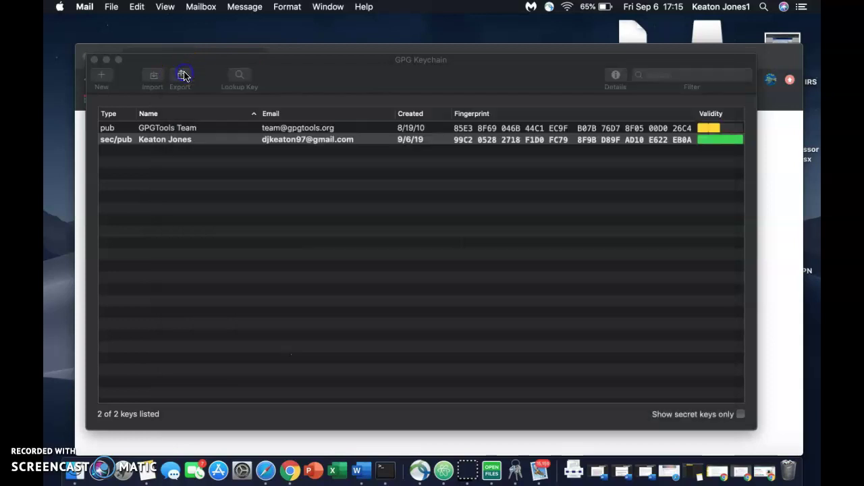
Retry sending the personal public key via email from GPG Keychain with Mail's windows closed.
right_click(242, 147)
click(277, 159)
Uncover the browser behind GPG Keychain to check the Gmail inbox, and return to the key list.
drag(380, 77, 371, 136)
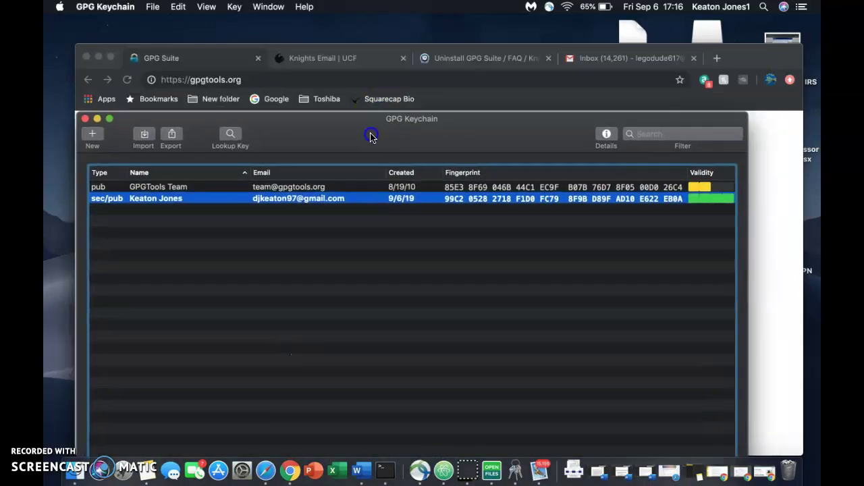
click(612, 58)
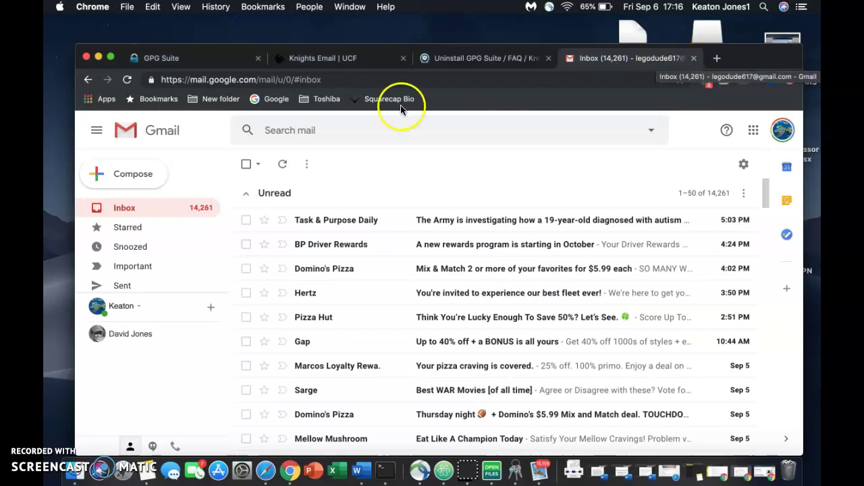
click(516, 477)
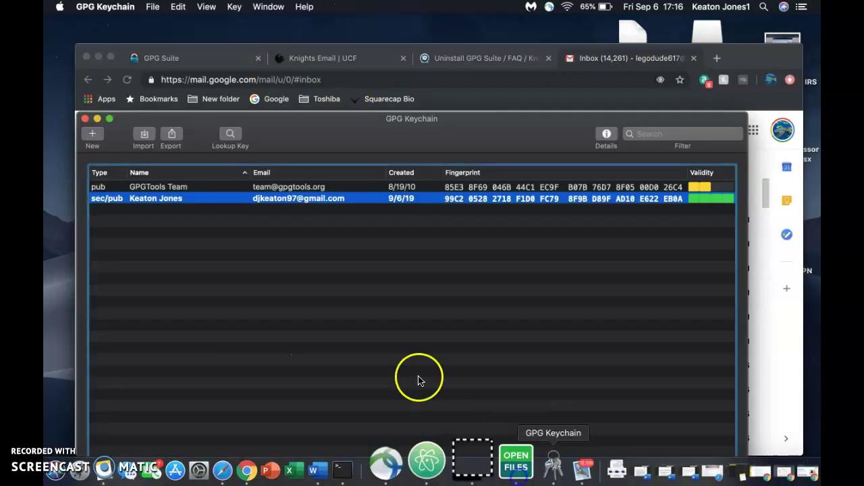
Export the personal public key to the iCloud Desktop under its default file name, without including the secret key.
right_click(286, 201)
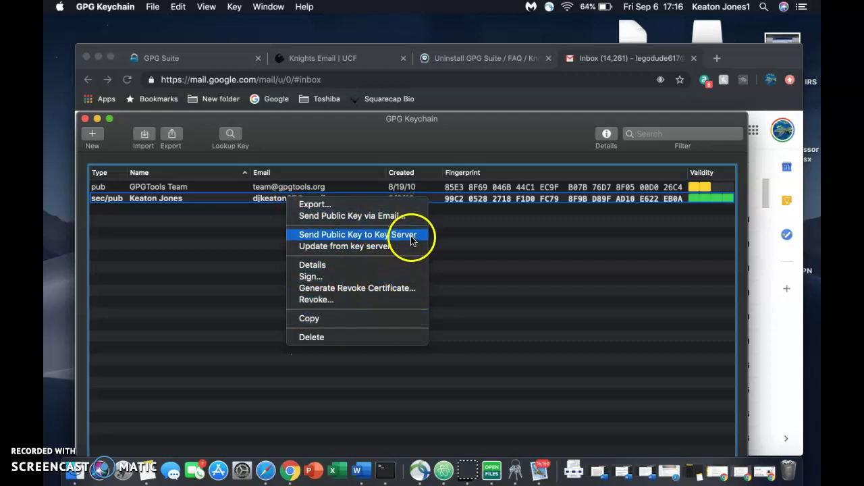
click(358, 207)
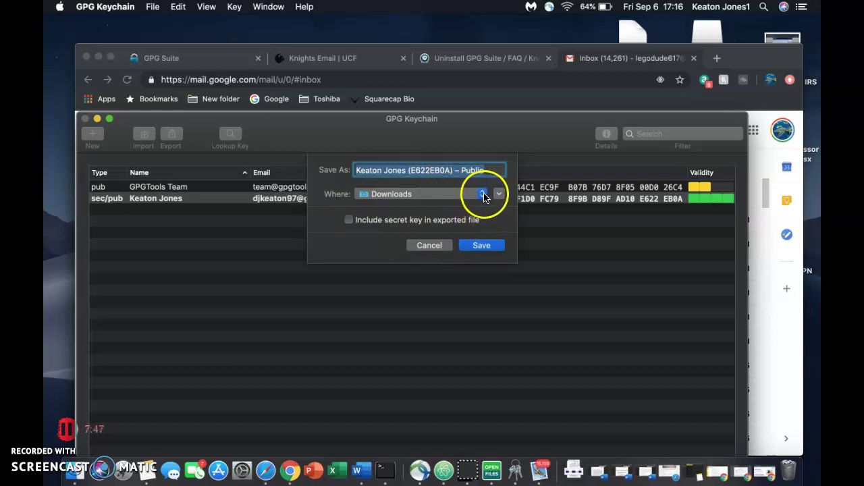
click(484, 195)
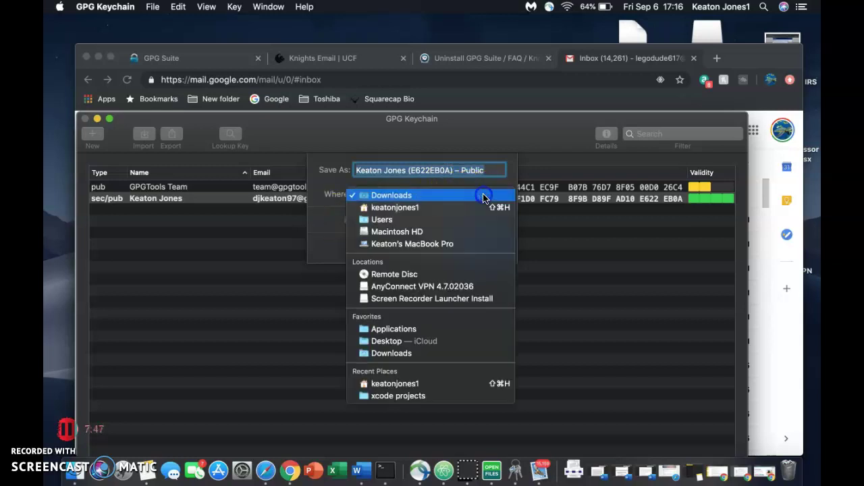
click(427, 341)
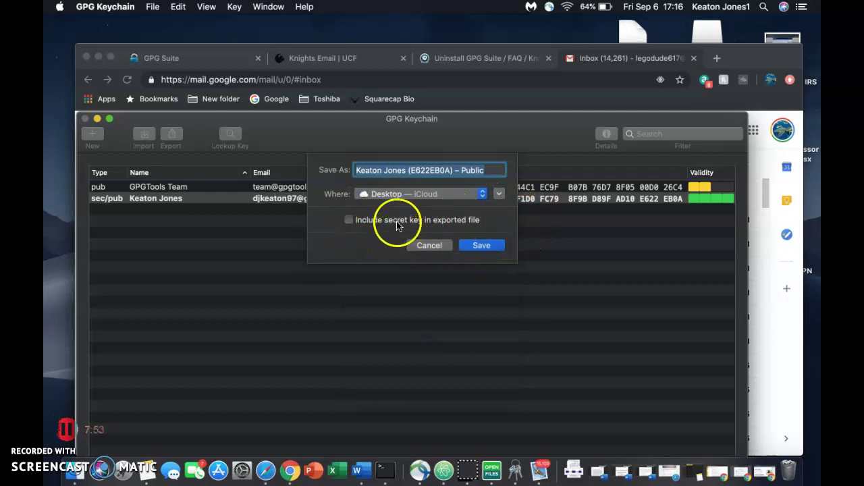
click(487, 247)
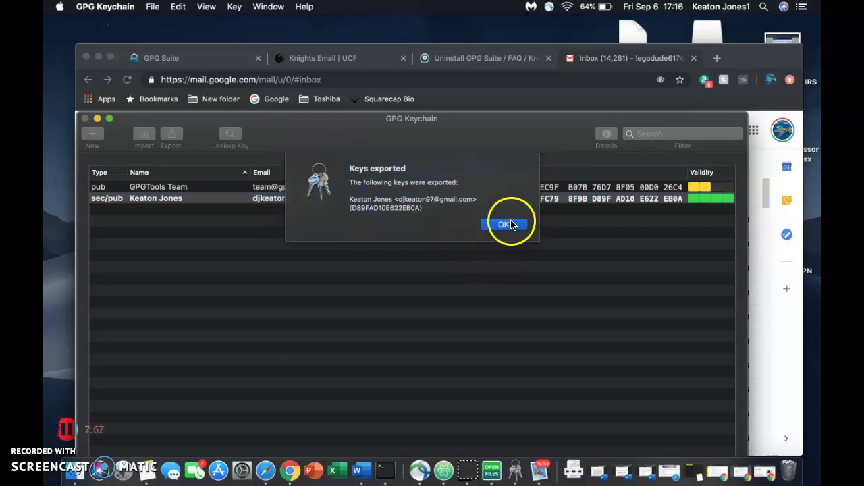
click(507, 225)
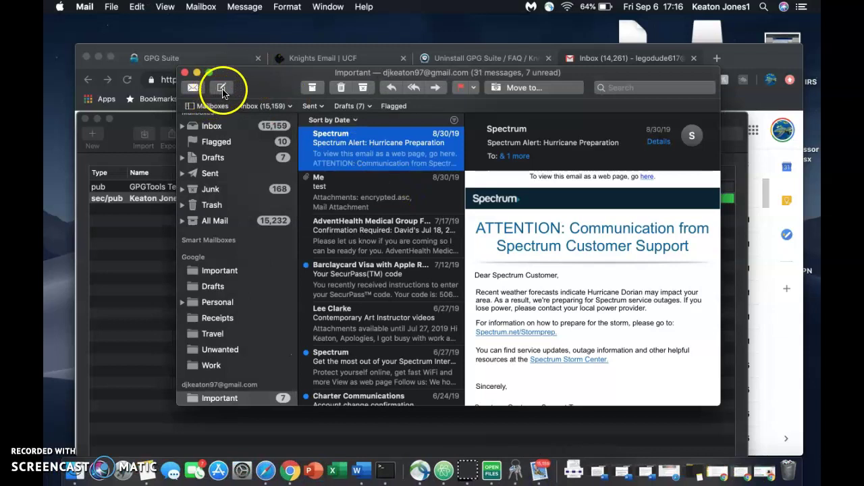
In Mail, start a new message from the address with the key to the sender's other Gmail account.
click(222, 87)
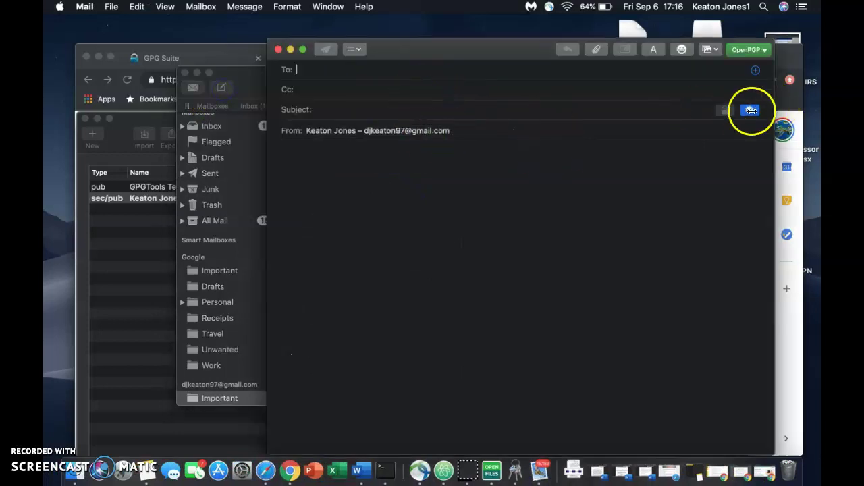
click(310, 67)
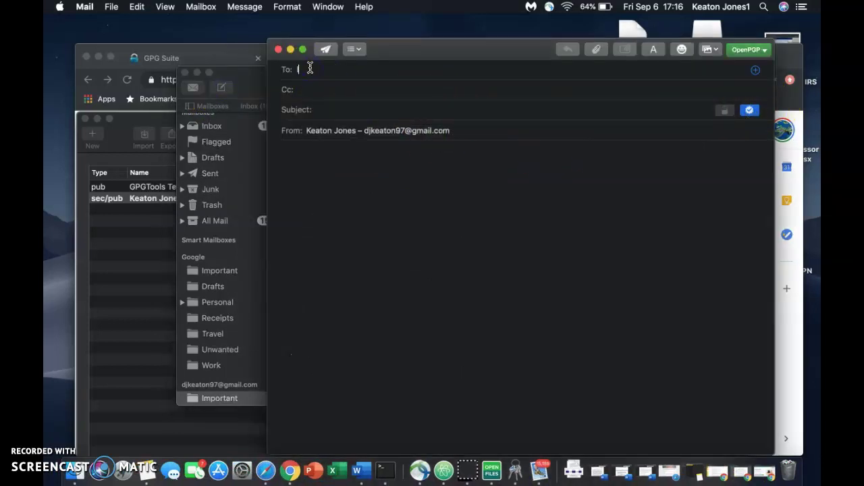
text(legod)
key(Return)
click(440, 130)
click(442, 141)
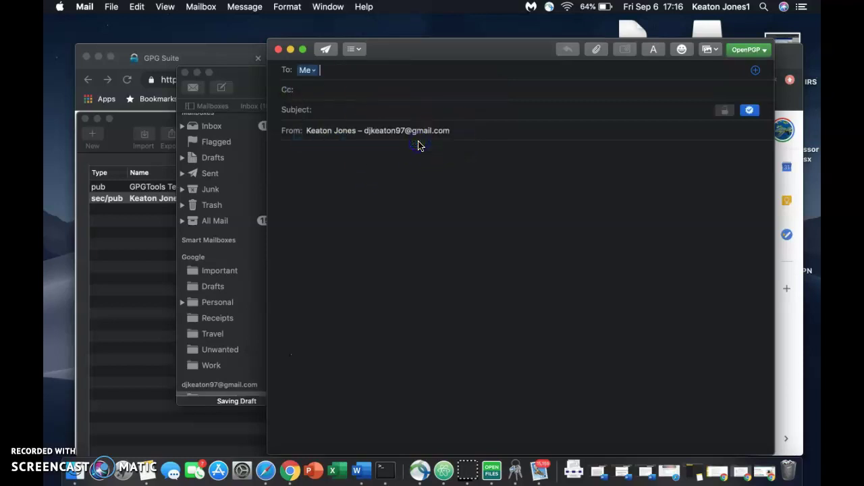
click(321, 68)
click(368, 73)
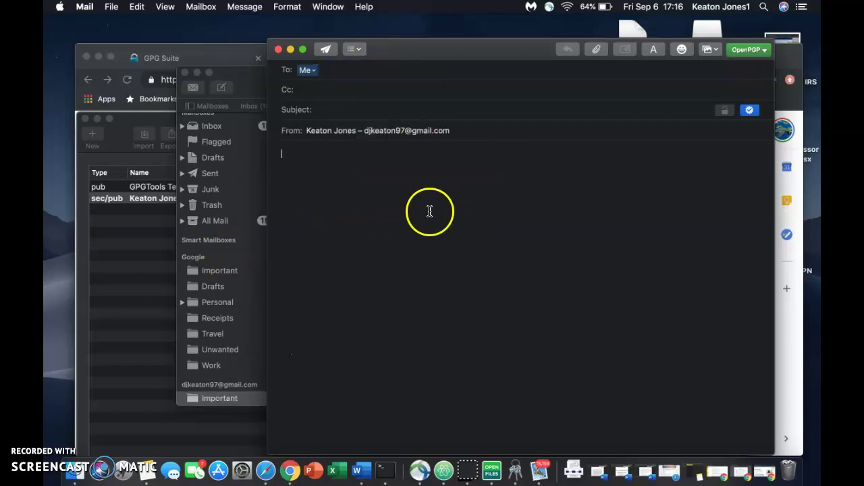
Attach the exported public key .asc file from the Desktop to the message.
click(594, 49)
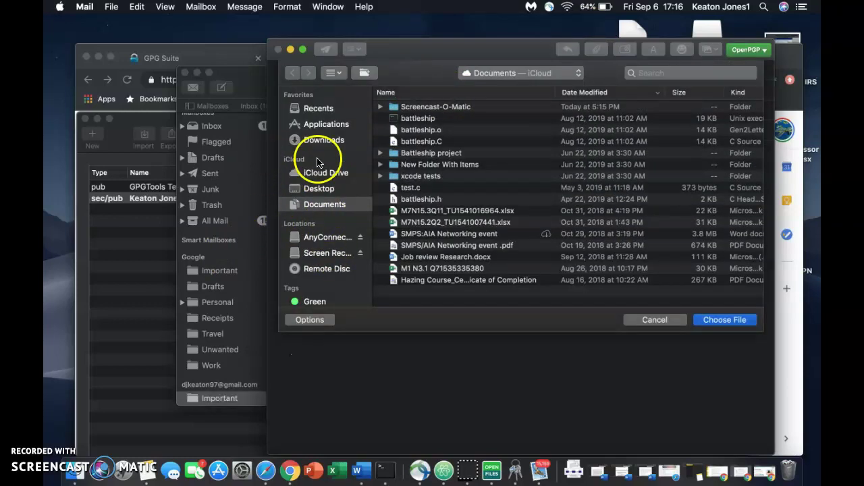
click(329, 195)
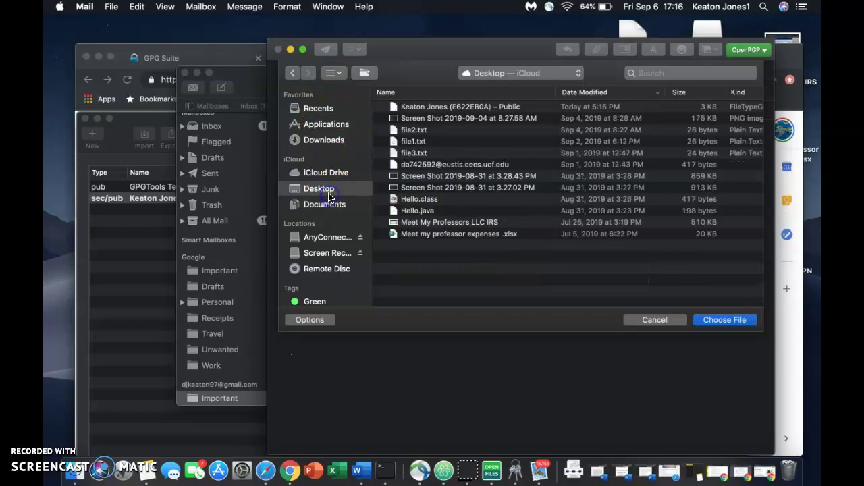
click(439, 108)
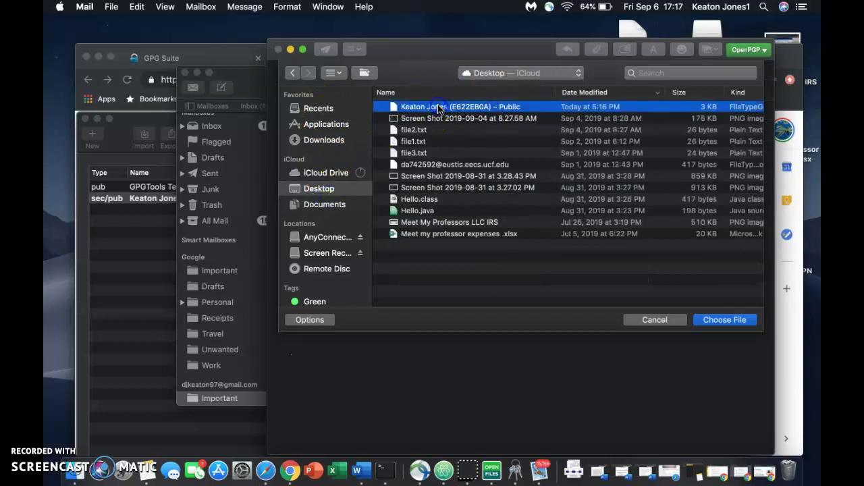
click(739, 321)
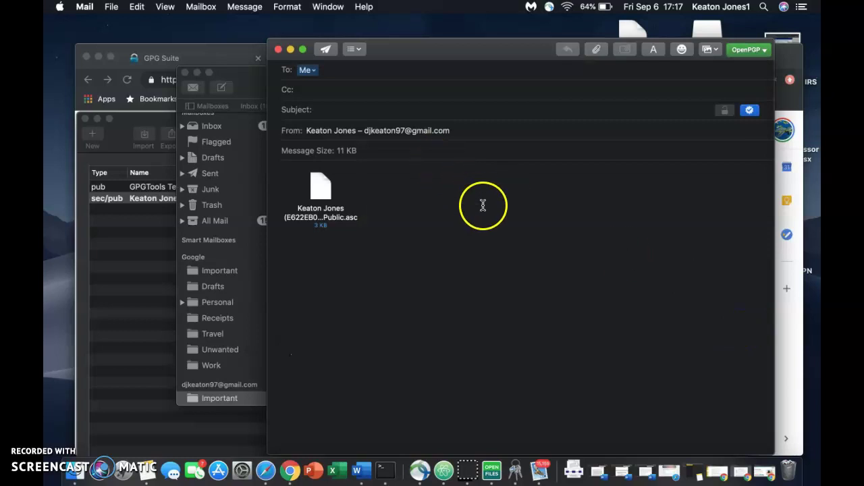
Send the message with the attached public key without a subject, entering the OpenPGP secret key's passphrase to sign it.
click(326, 52)
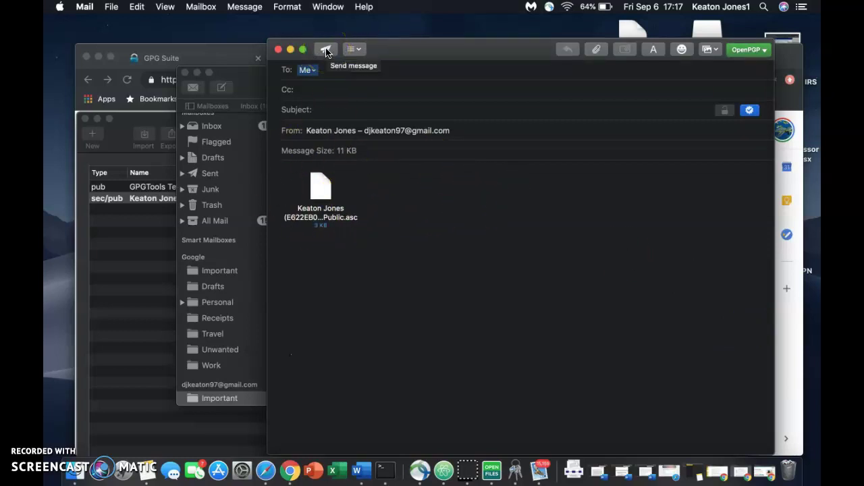
click(326, 52)
click(613, 125)
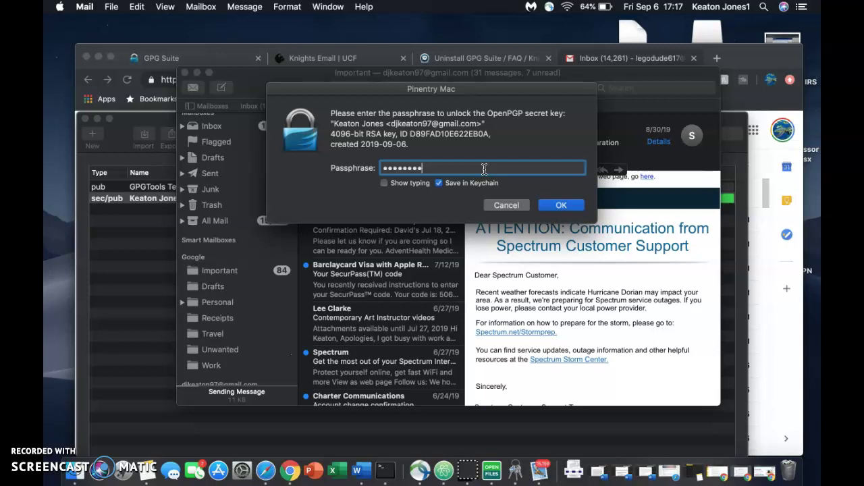
key(Return)
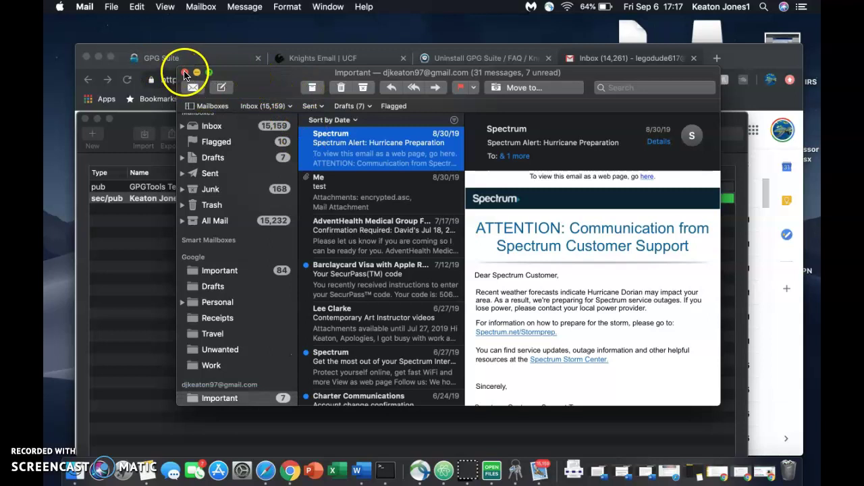
Minimize Mail, switch to Gmail in Chrome, and open the newly received message with no subject.
click(197, 73)
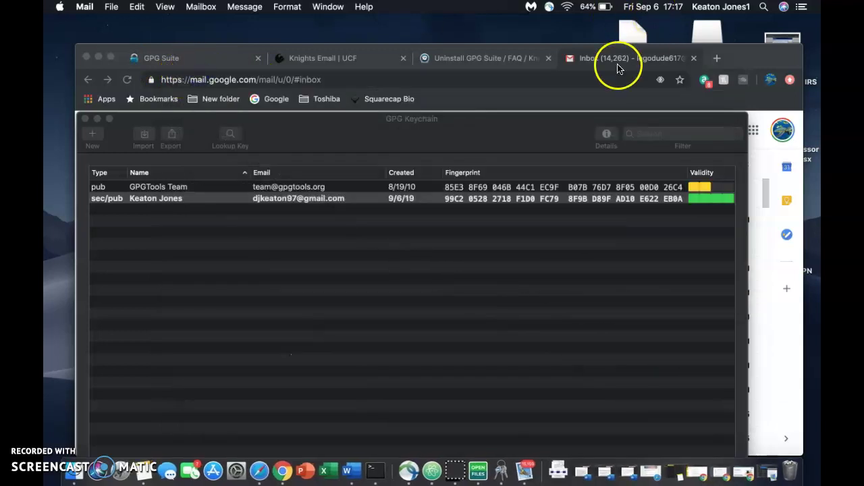
click(619, 59)
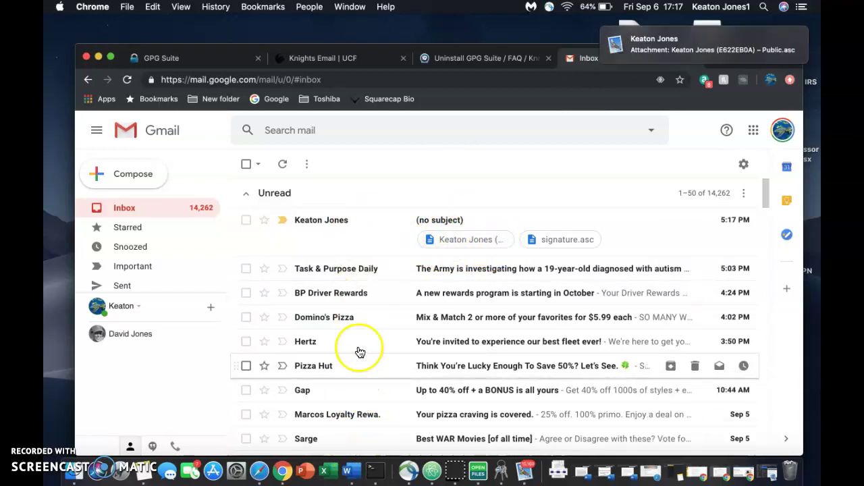
click(493, 224)
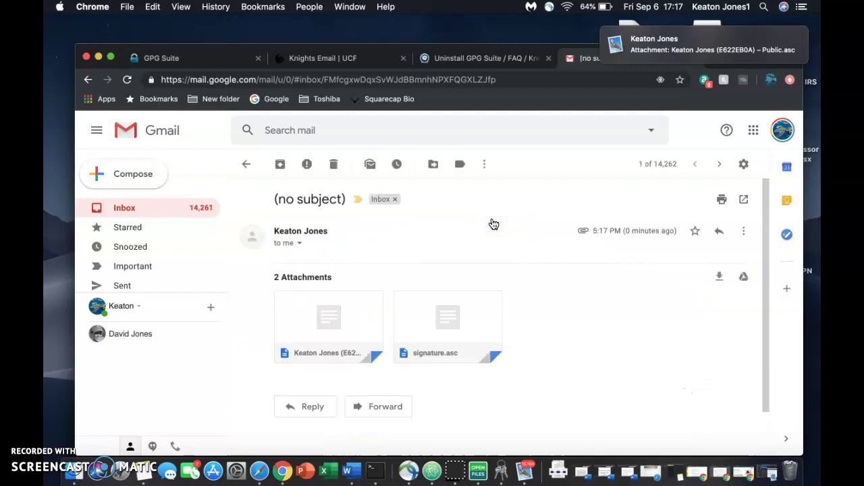
Preview the received public key .asc attachment, examine its PGP public key block from beginning to end, and close the preview.
mouse_move(338, 334)
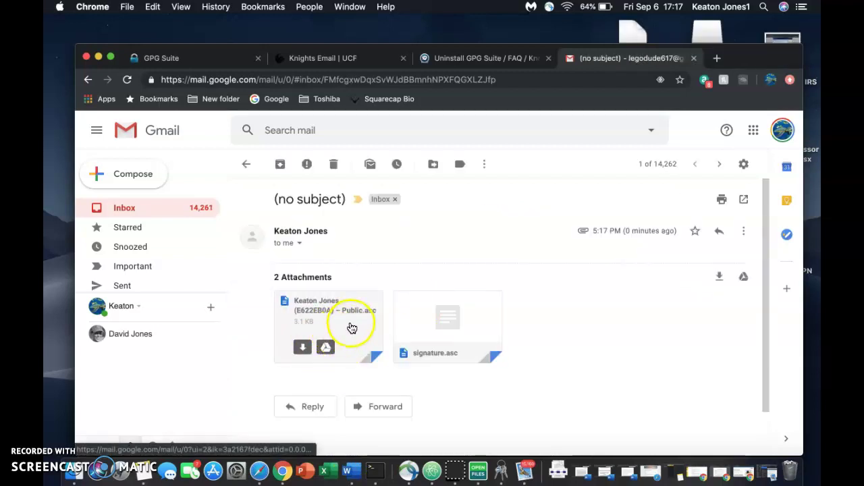
click(351, 328)
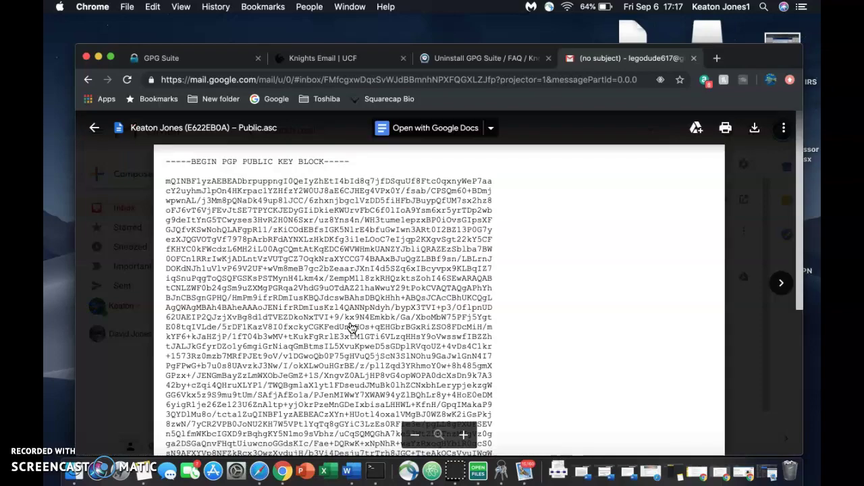
scroll(261, 202, down, 5)
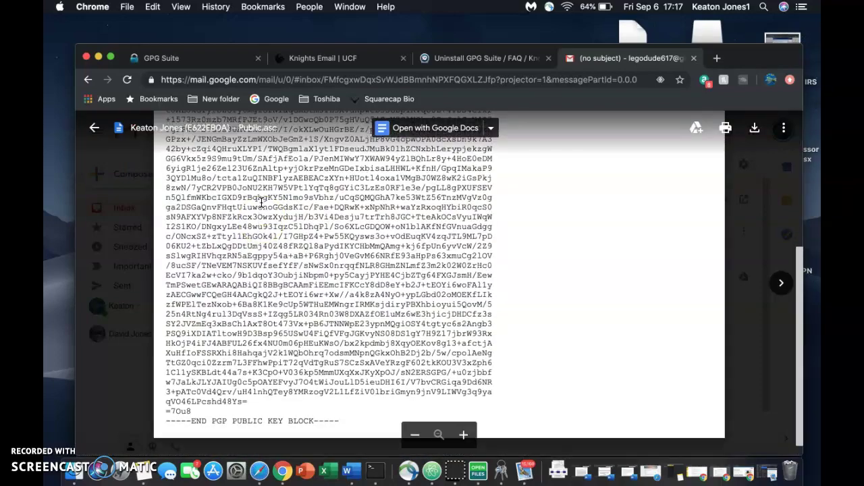
scroll(262, 202, up, 10)
scroll(262, 202, down, 10)
scroll(262, 202, up, 3)
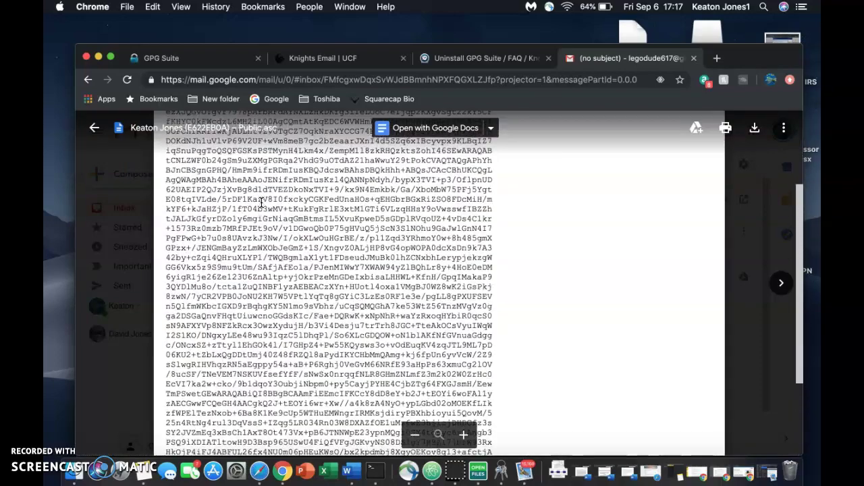
scroll(261, 202, up, 3)
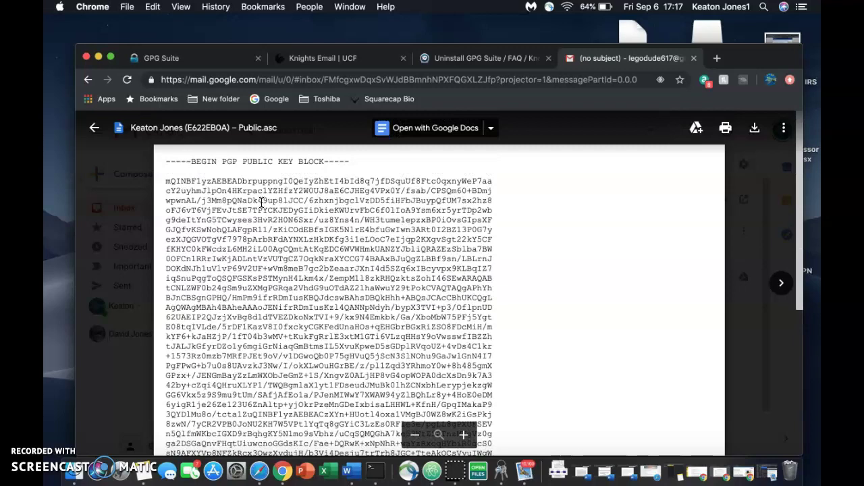
scroll(261, 203, down, 10)
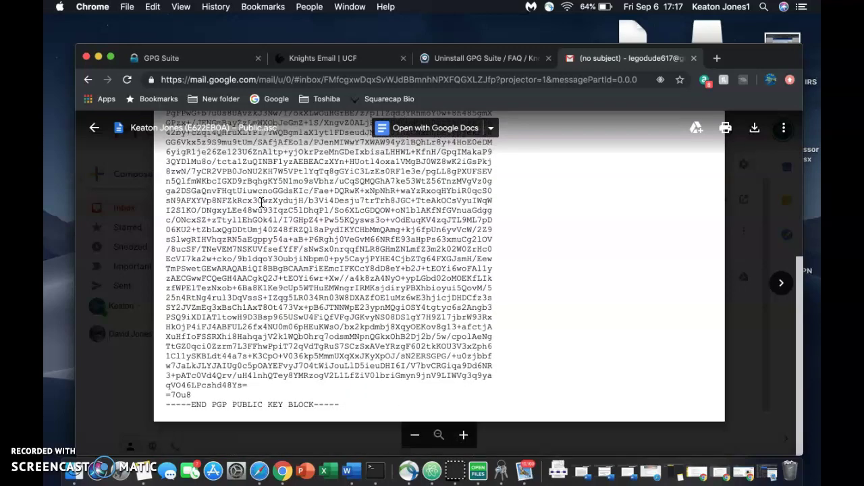
scroll(261, 203, up, 10)
scroll(261, 202, down, 2)
scroll(261, 203, up, 3)
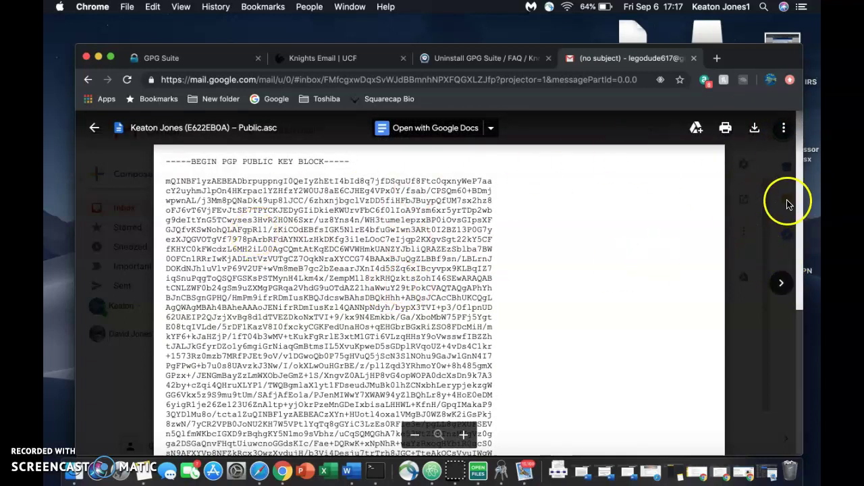
scroll(506, 237, down, 3)
scroll(450, 252, up, 3)
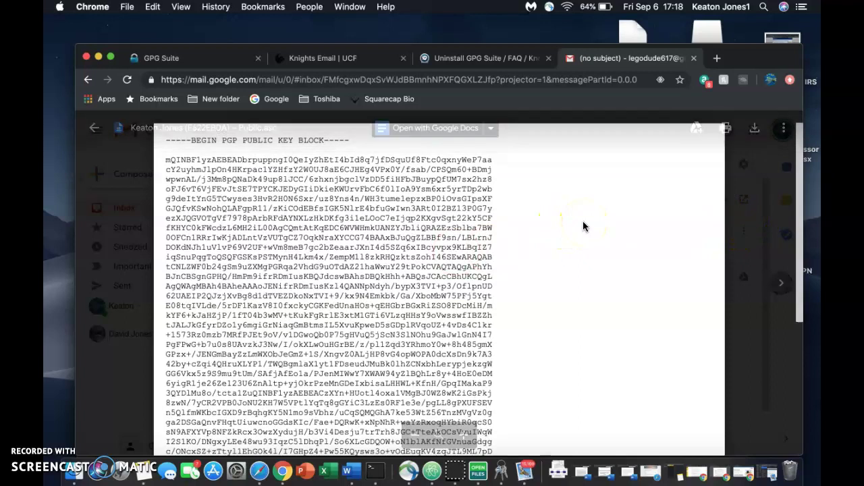
scroll(506, 275, down, 10)
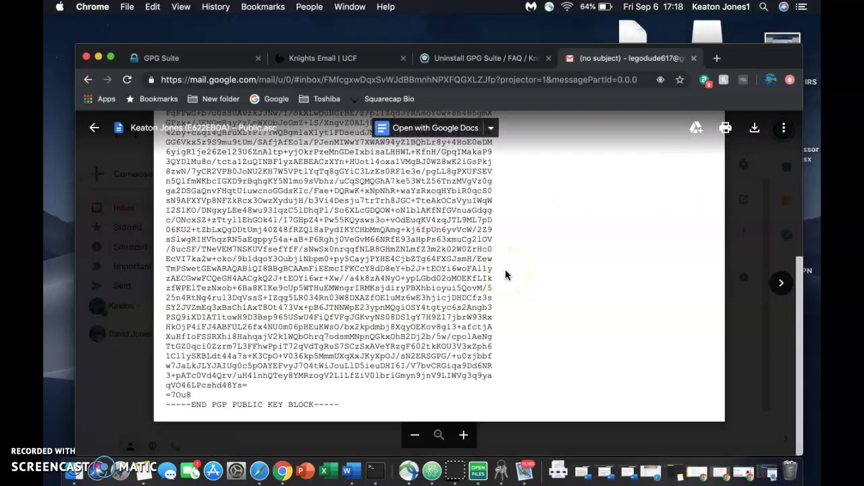
scroll(506, 274, up, 10)
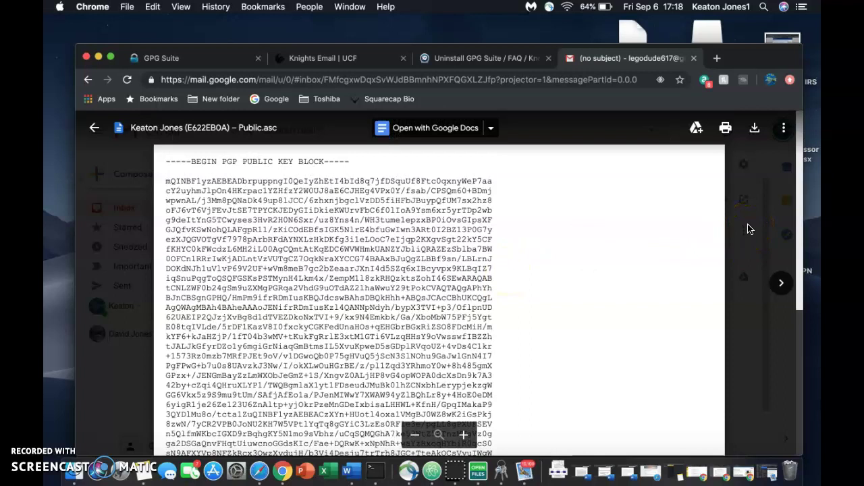
click(395, 197)
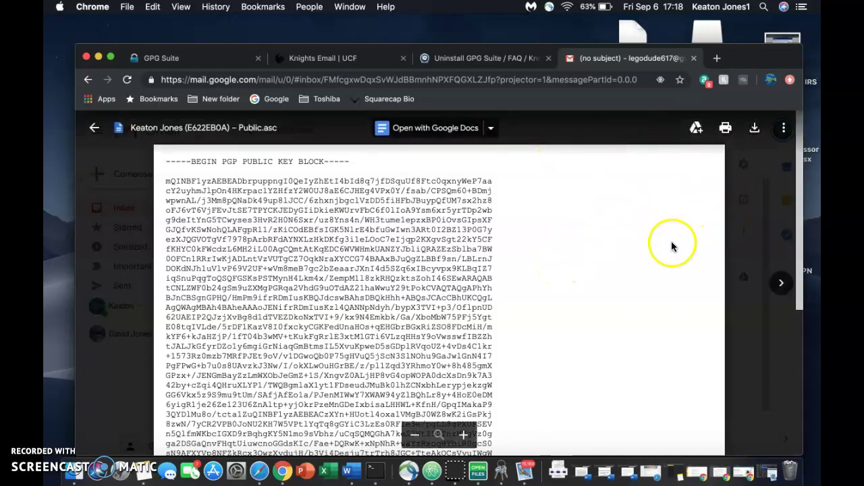
click(735, 227)
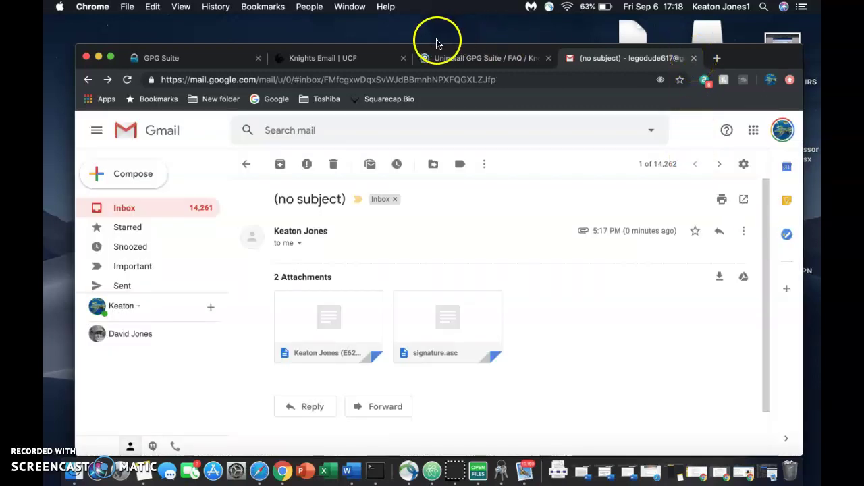
In GPG Keychain, import the public key file from the iCloud Desktop and dismiss the import result.
click(503, 466)
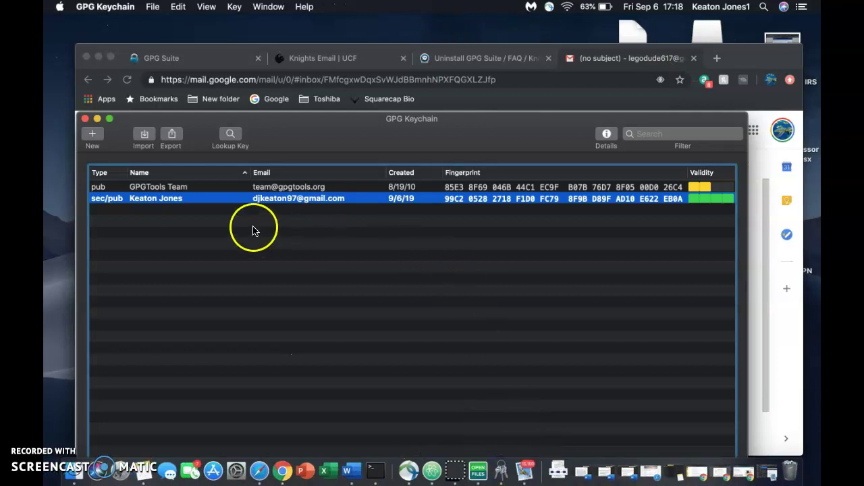
click(143, 137)
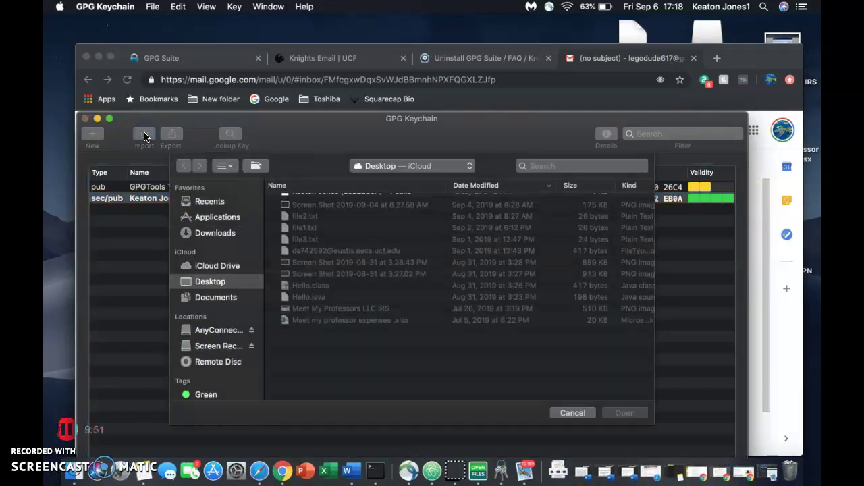
click(366, 201)
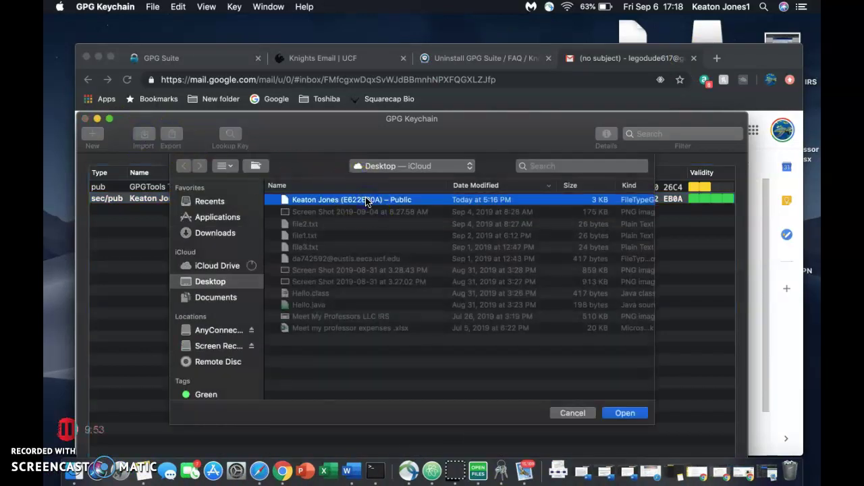
click(625, 412)
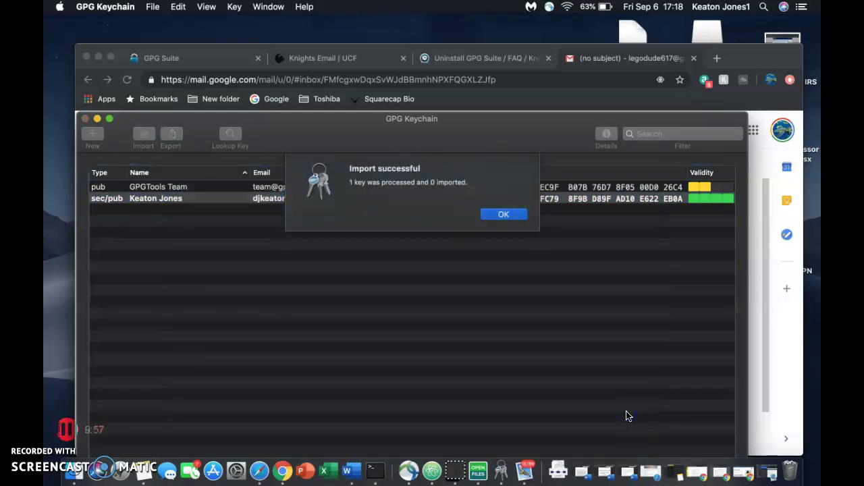
drag(430, 184, 466, 184)
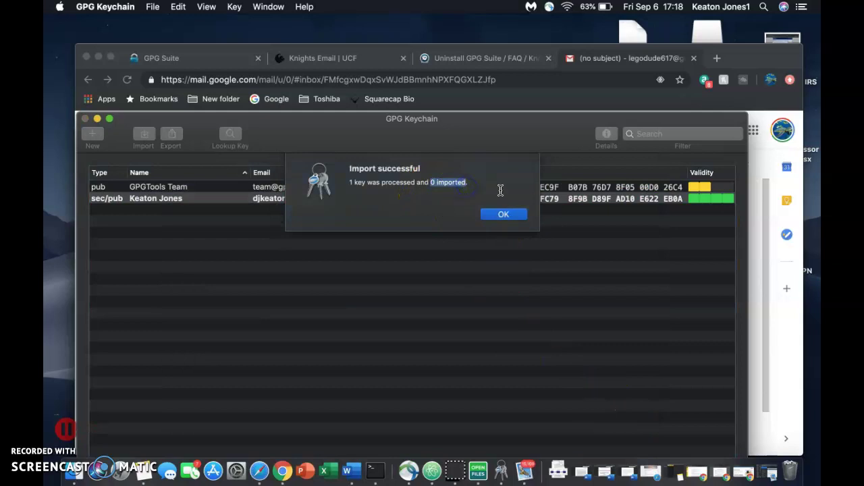
click(498, 214)
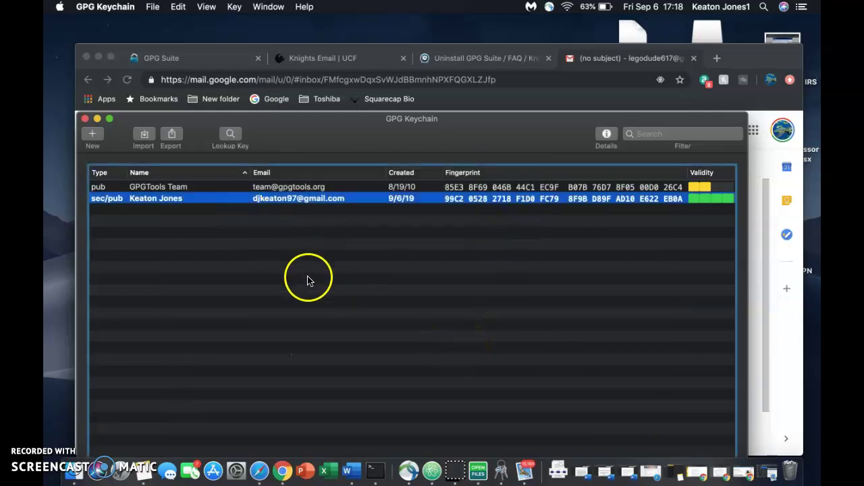
In Gmail, compose a message to the address that owns the key, with subject "test" and body "Hi this is a test".
click(618, 59)
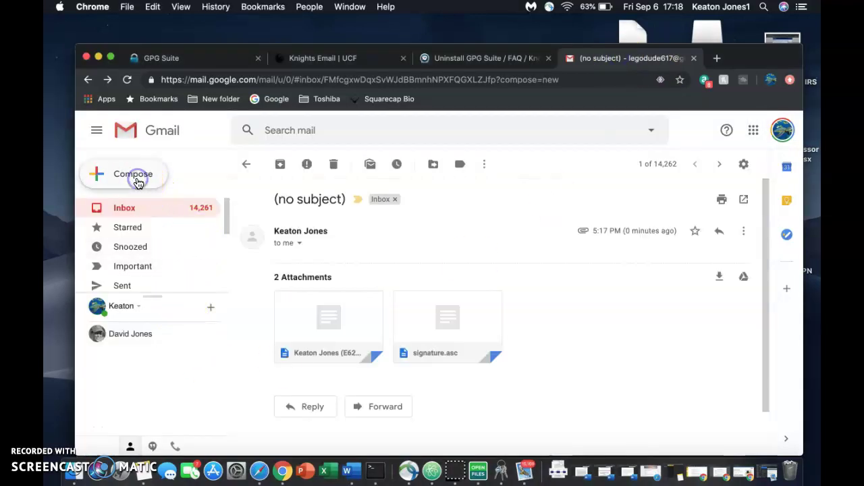
click(527, 217)
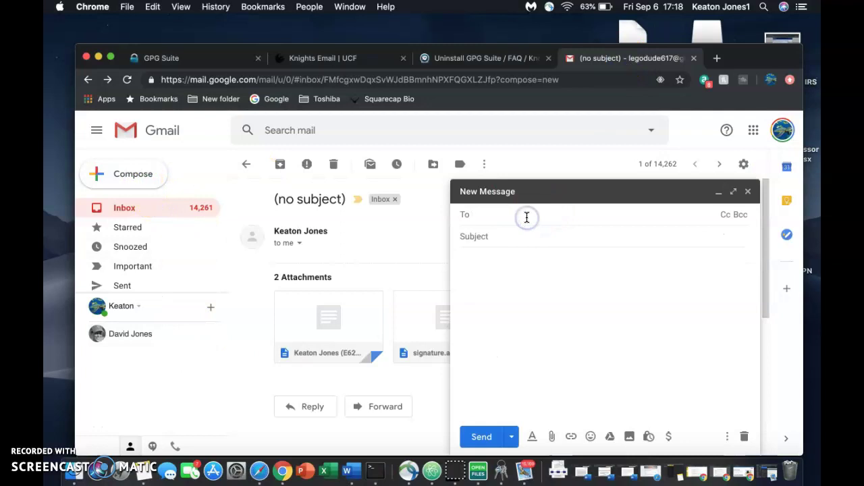
text(djk)
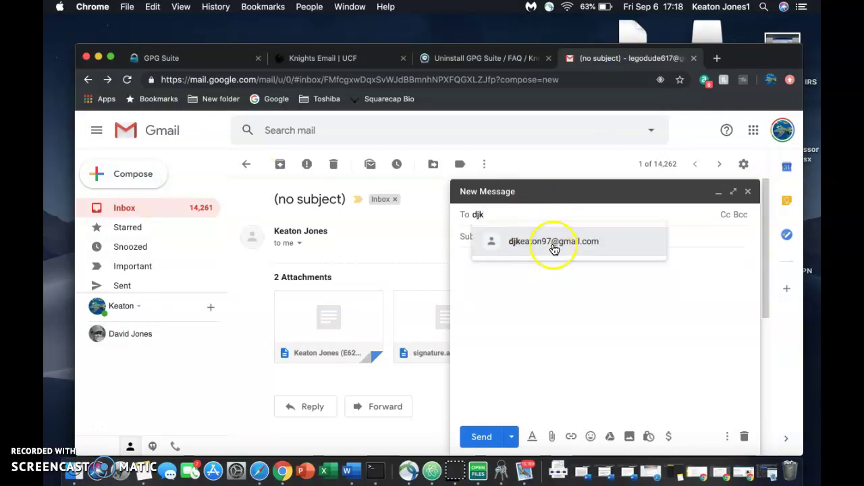
click(554, 247)
click(537, 236)
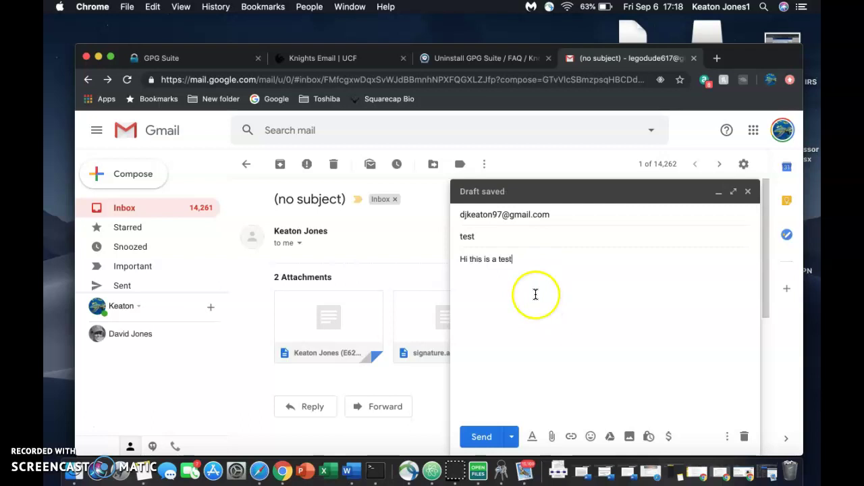
Encrypt the body text "Hi this is a test" with OpenPGP: Encrypt Selection for the message recipient's key, and review the encrypted block.
drag(515, 259, 460, 260)
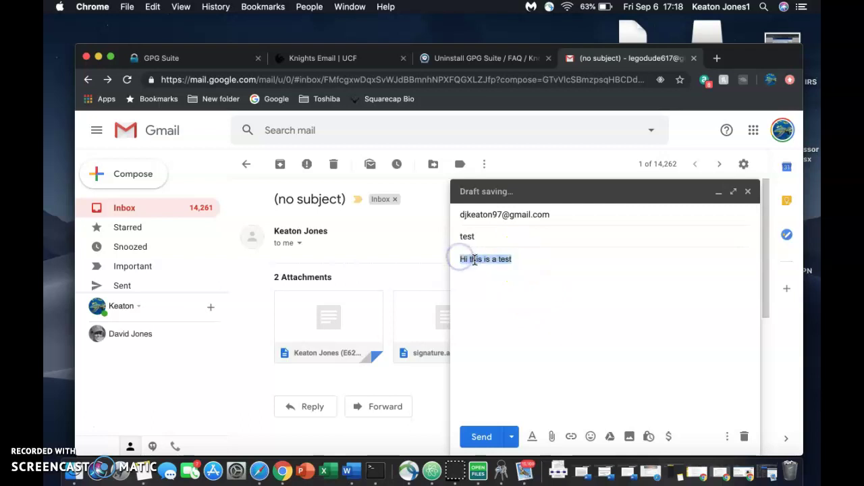
right_click(475, 260)
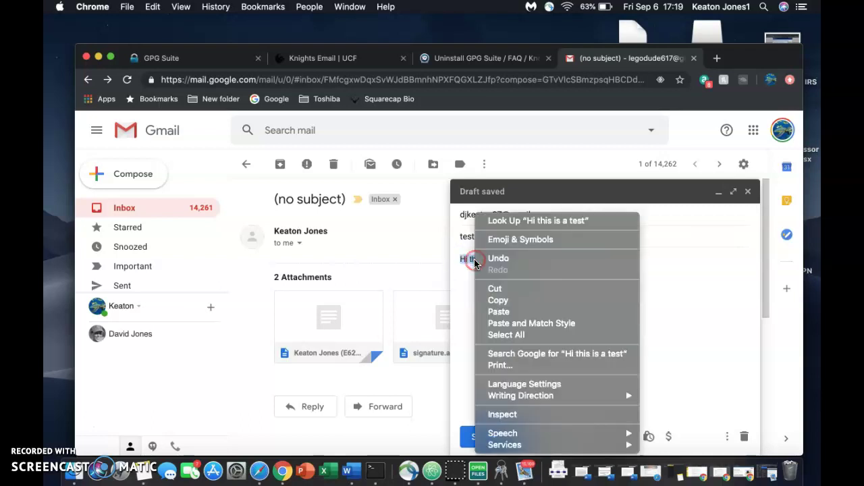
mouse_move(533, 448)
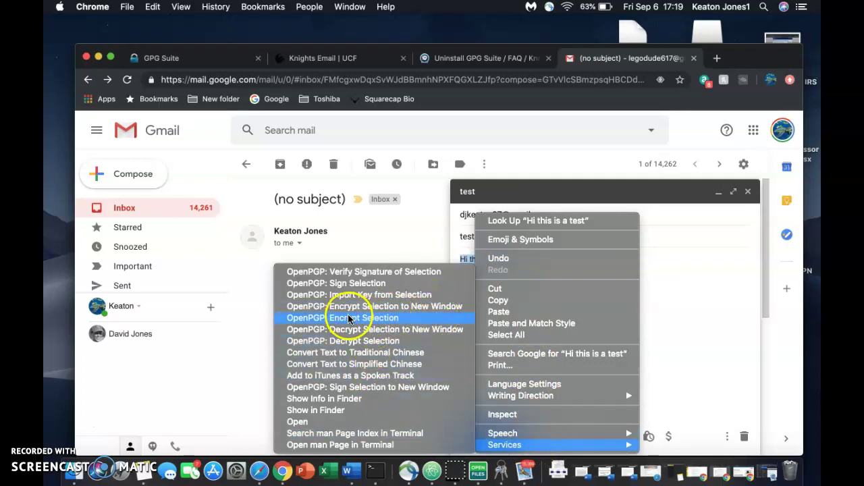
click(370, 321)
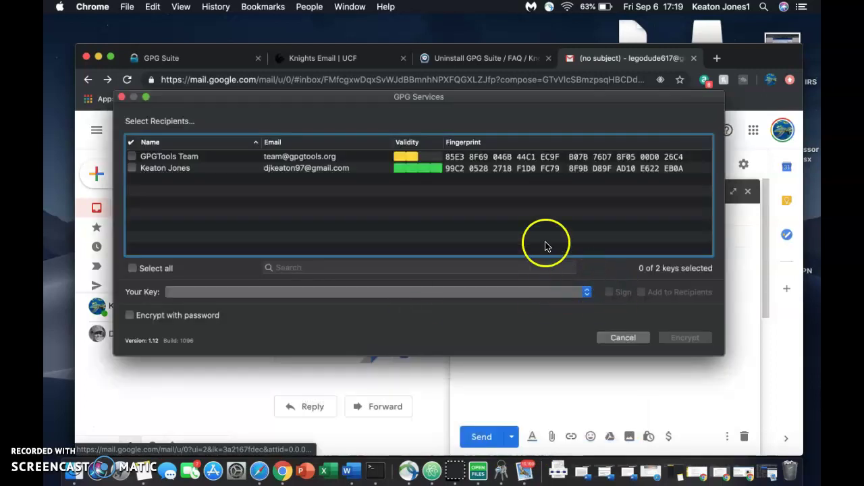
click(284, 172)
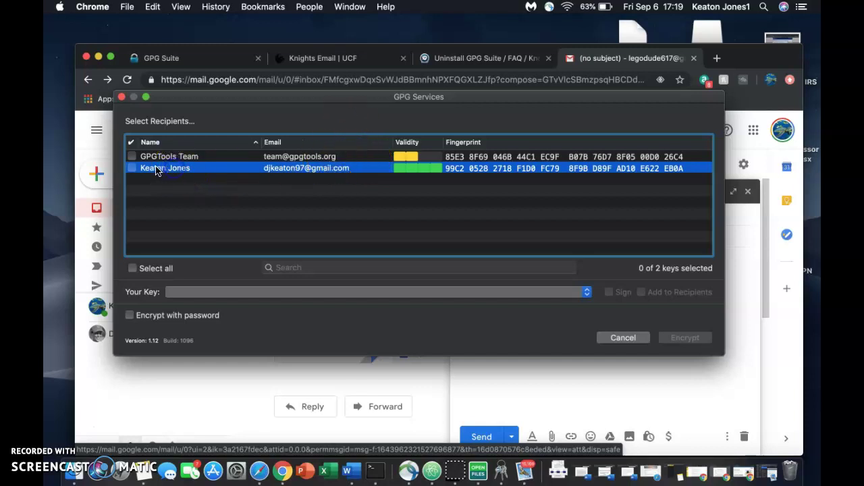
click(133, 168)
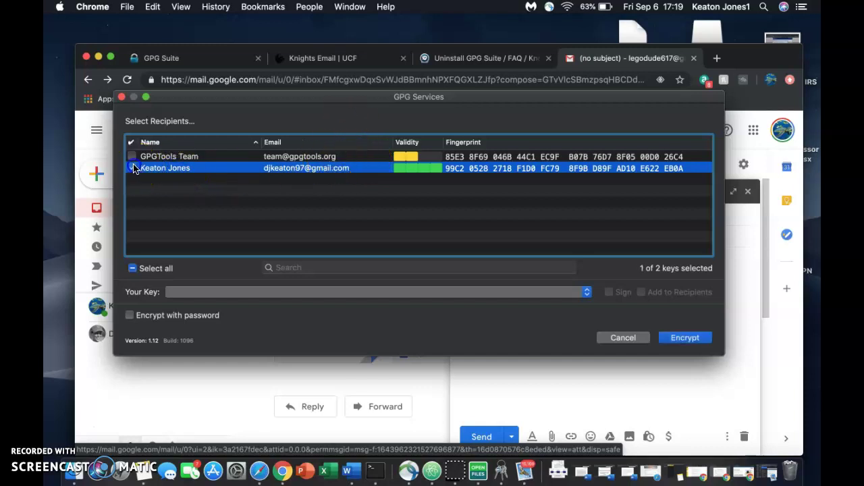
click(685, 337)
scroll(528, 287, up, 5)
scroll(529, 287, down, 1)
scroll(529, 287, up, 1)
scroll(528, 287, down, 10)
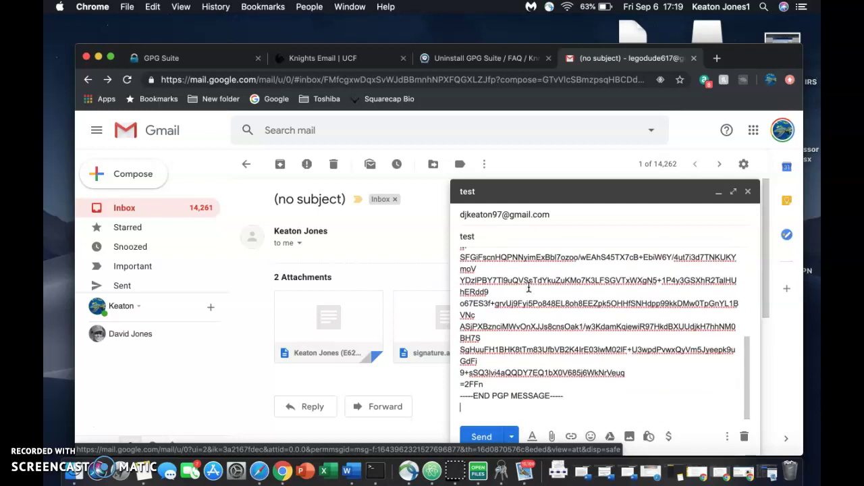
Check the encrypted PGP block in the "test" message from start to end and send the message.
scroll(529, 287, up, 10)
scroll(529, 287, down, 10)
scroll(529, 287, up, 10)
scroll(529, 287, down, 10)
click(482, 438)
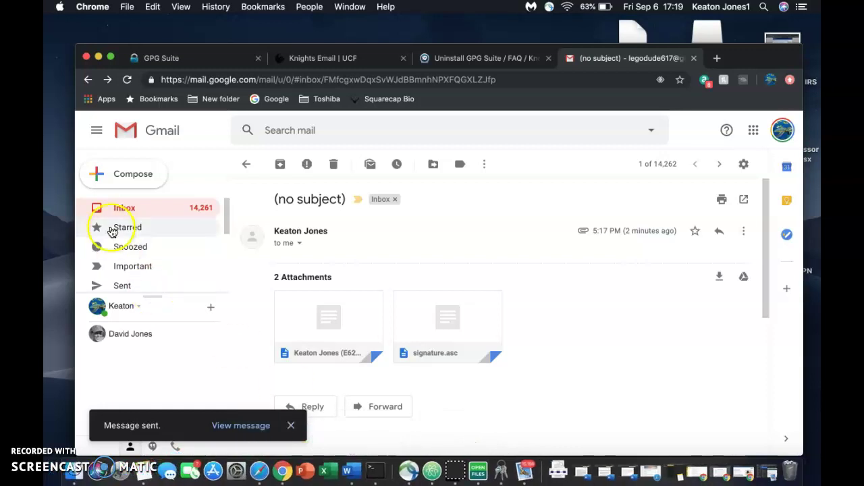
Switch to Mail, open the newest "test" message in the Important mailbox, and cancel the secret key's passphrase request.
click(525, 453)
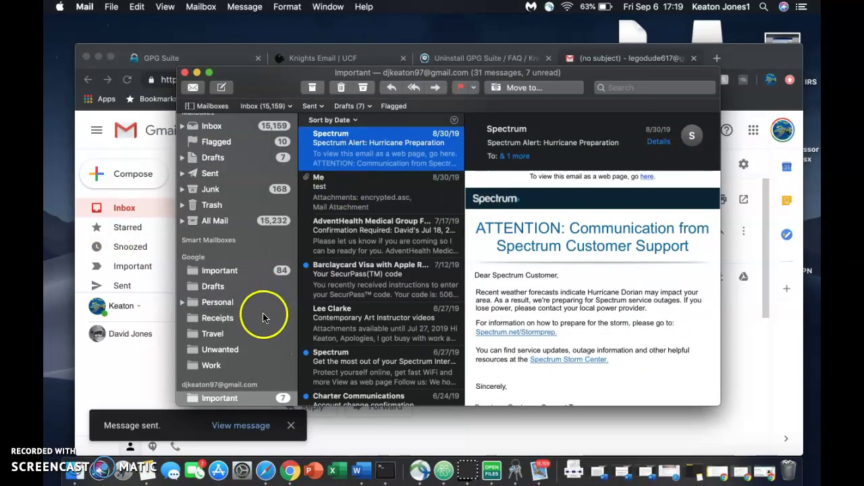
scroll(223, 378, down, 2)
click(220, 391)
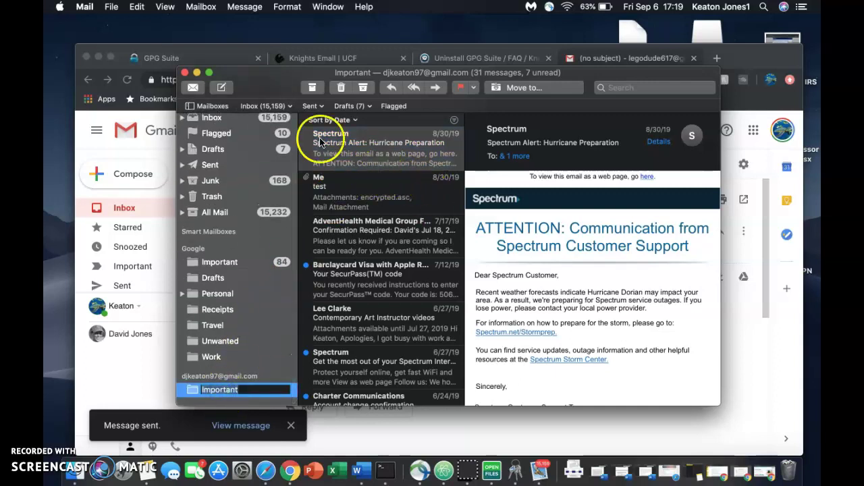
click(382, 138)
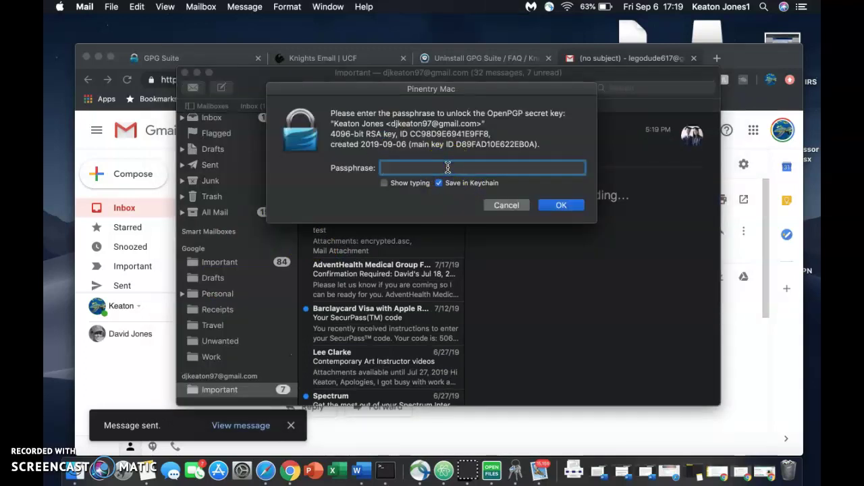
click(506, 206)
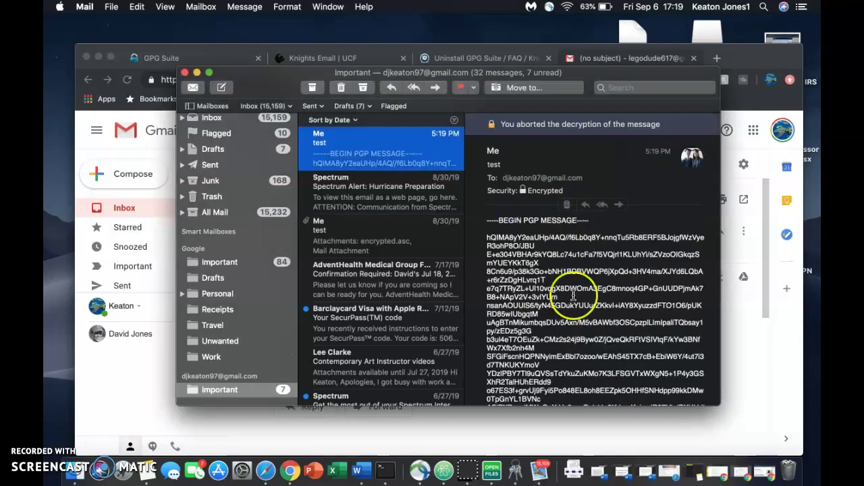
Examine the undecrypted "test" message in Mail, including its header, security status and PGP message block.
scroll(572, 291, down, 3)
scroll(572, 295, up, 4)
click(525, 192)
click(539, 238)
click(619, 165)
click(525, 125)
scroll(617, 205, down, 3)
double_click(558, 320)
click(502, 228)
click(533, 174)
scroll(535, 167, up, 3)
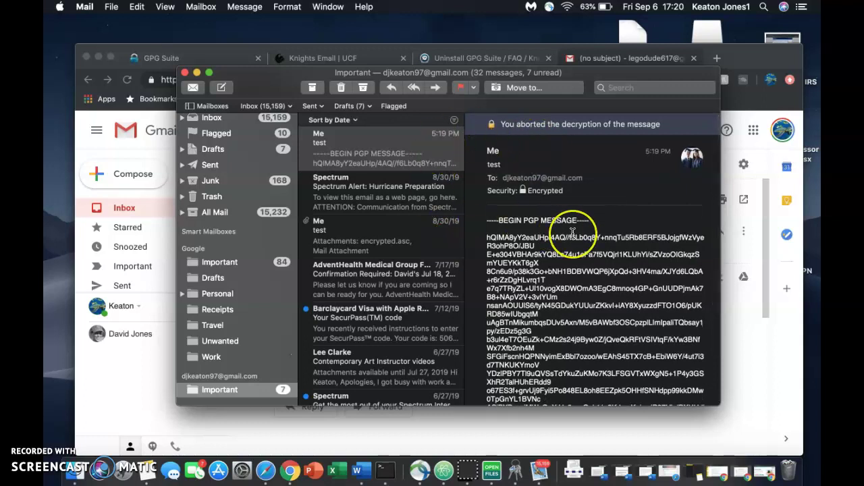
drag(499, 217, 639, 325)
click(639, 326)
Reopen the encrypted "test" message, enter the secret key's passphrase to decrypt it, and check the decrypted text.
click(360, 154)
key(Down)
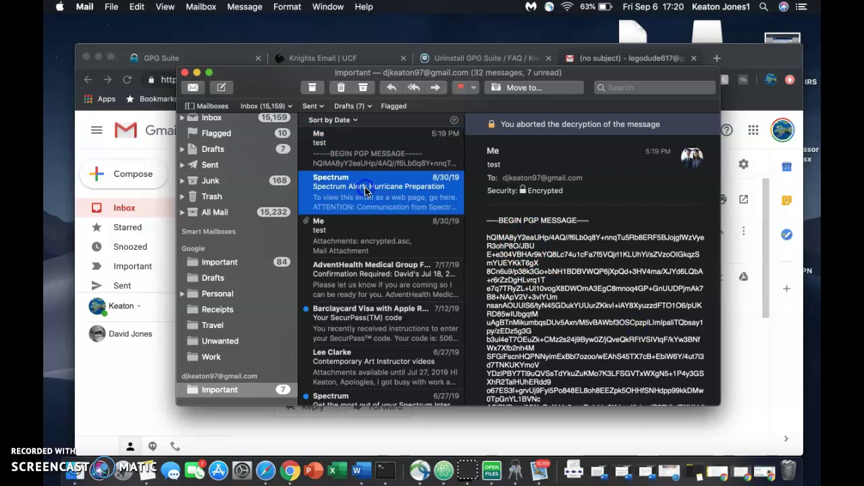
click(359, 154)
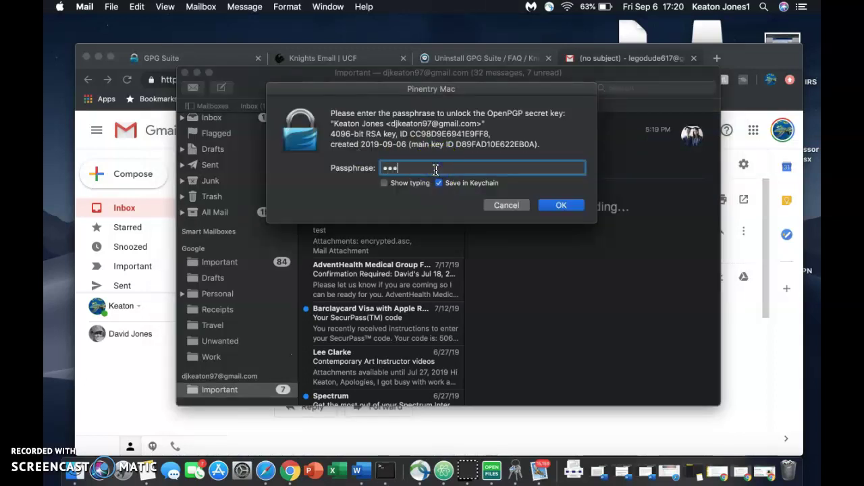
key(Return)
drag(487, 198, 526, 197)
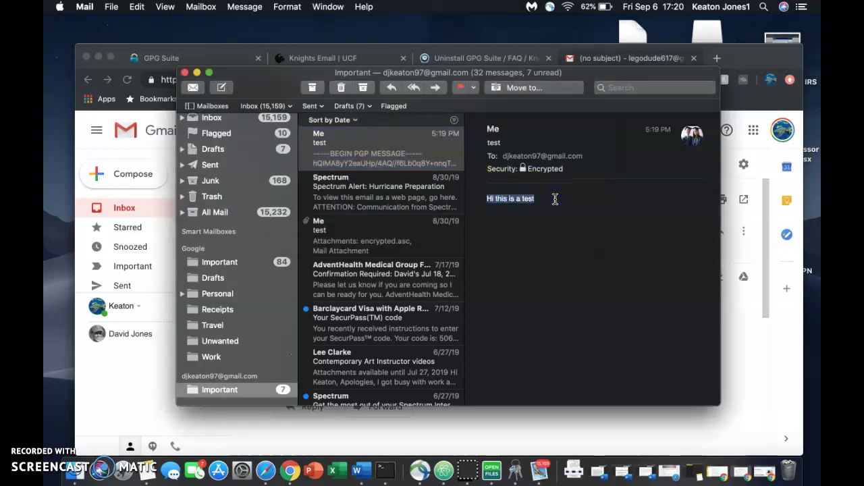
click(555, 200)
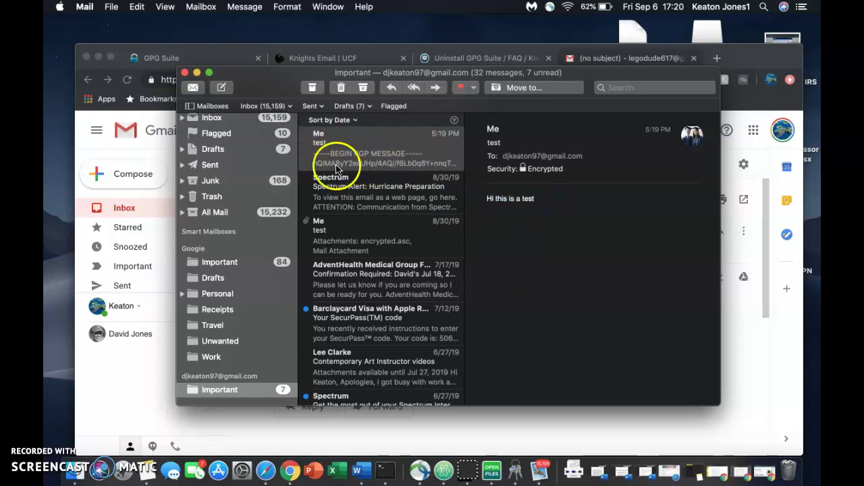
drag(487, 199, 489, 199)
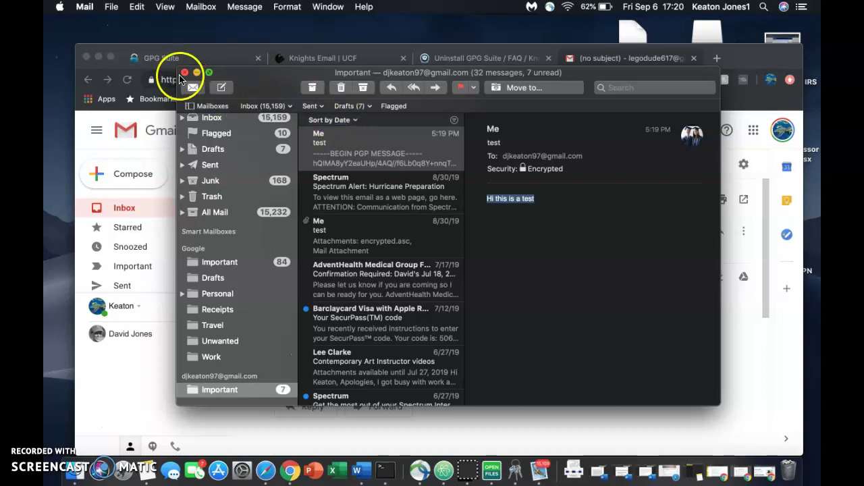
click(530, 213)
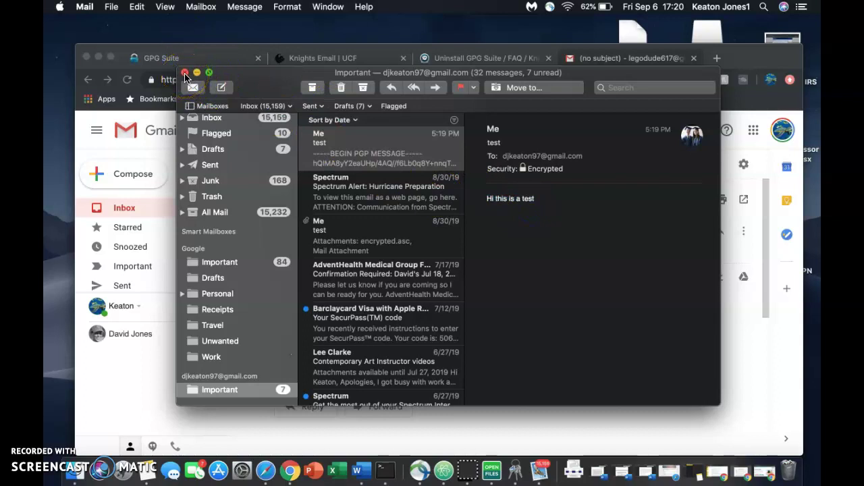
In the GPG Suite system preferences, enable remembering the password for 600 seconds, close the preferences, and return to Mail.
click(515, 466)
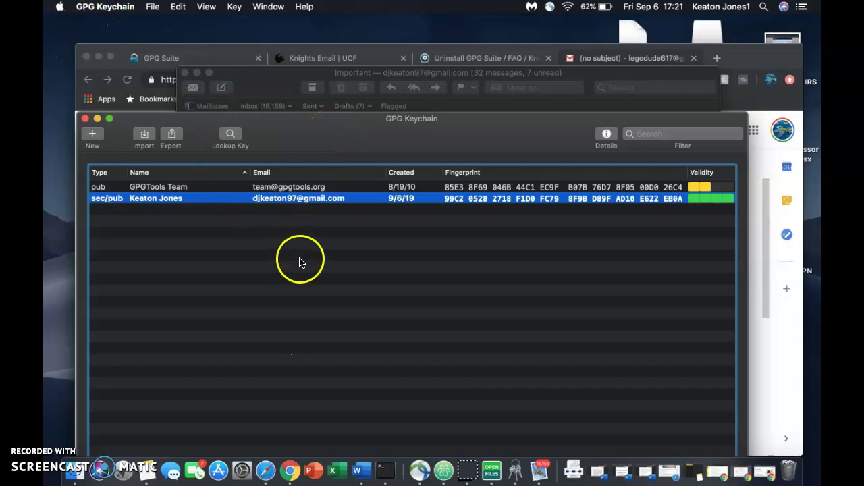
click(60, 7)
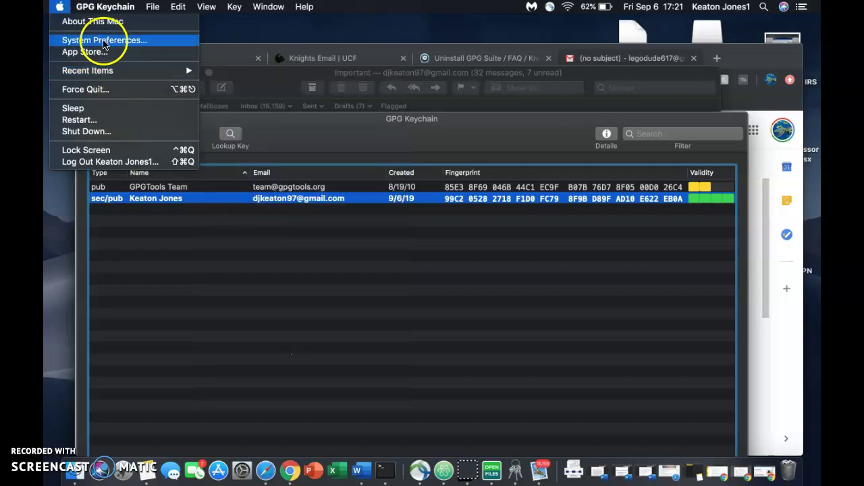
click(103, 42)
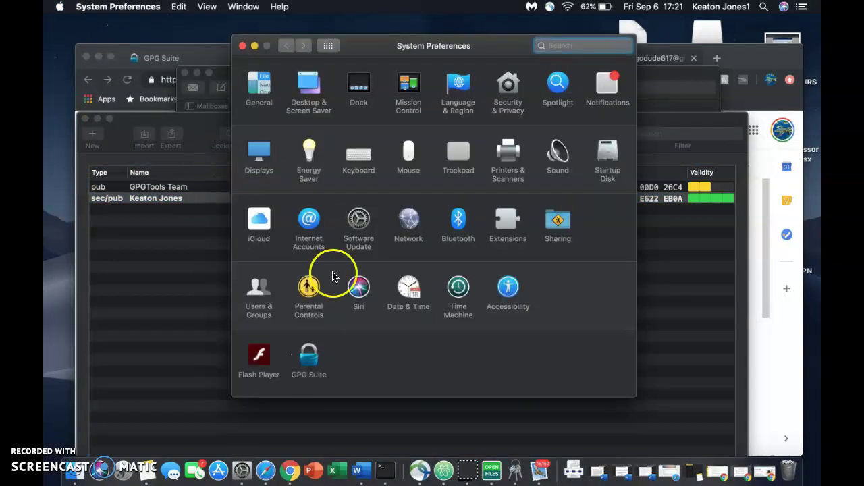
click(303, 364)
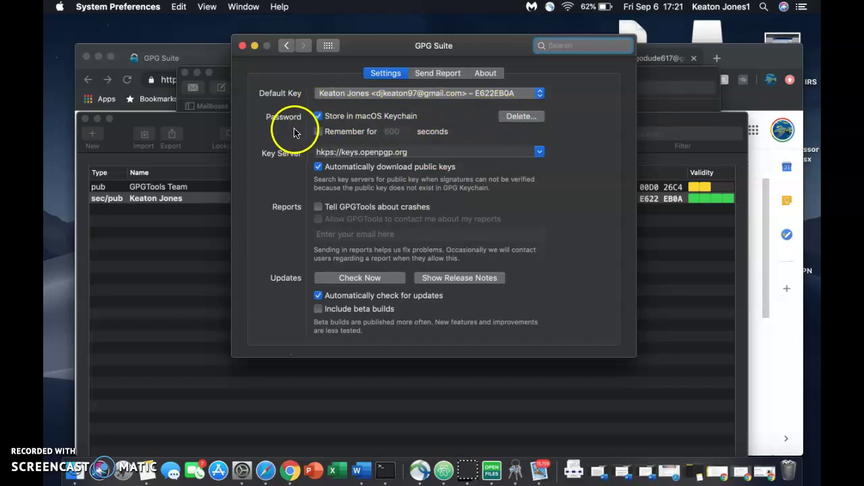
click(318, 132)
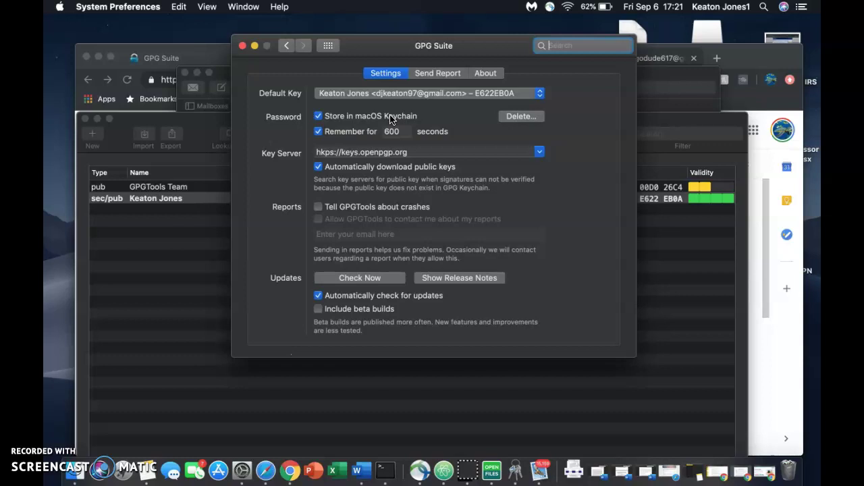
click(243, 45)
click(295, 347)
drag(324, 135, 339, 154)
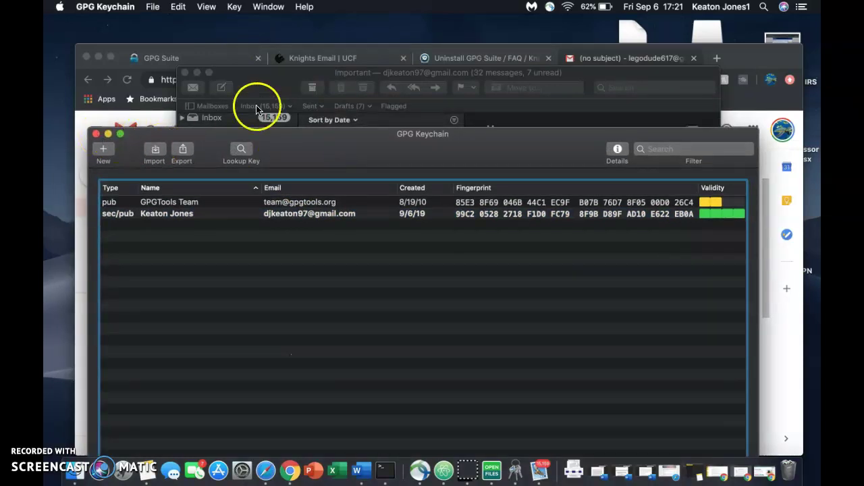
click(266, 72)
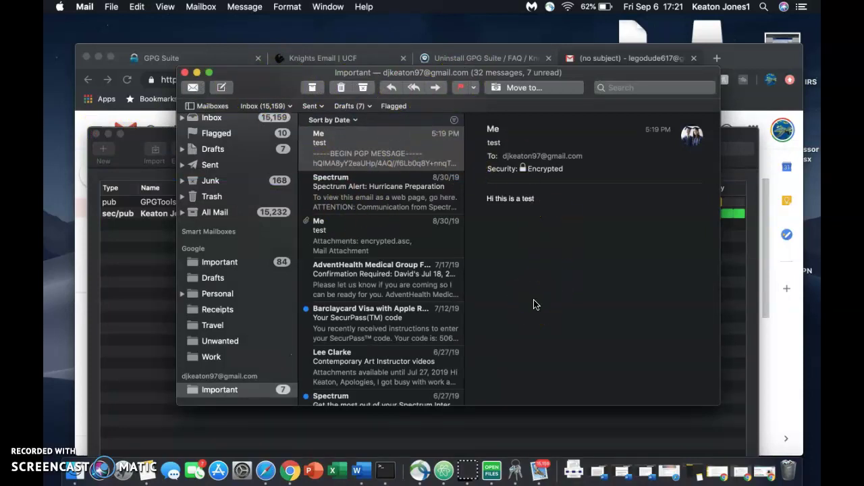
In Gmail, draft a message with body "asjdfhas;dlkf", bring up the OpenPGP services for the selected text, and close the draft.
click(290, 466)
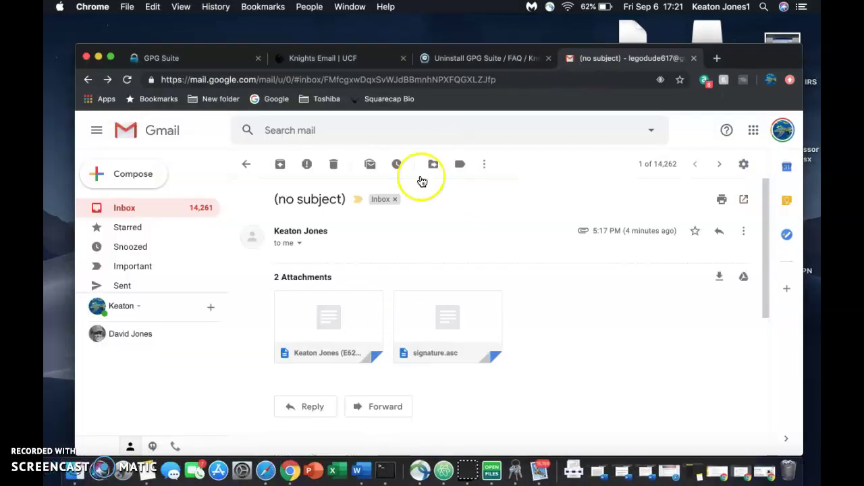
click(140, 172)
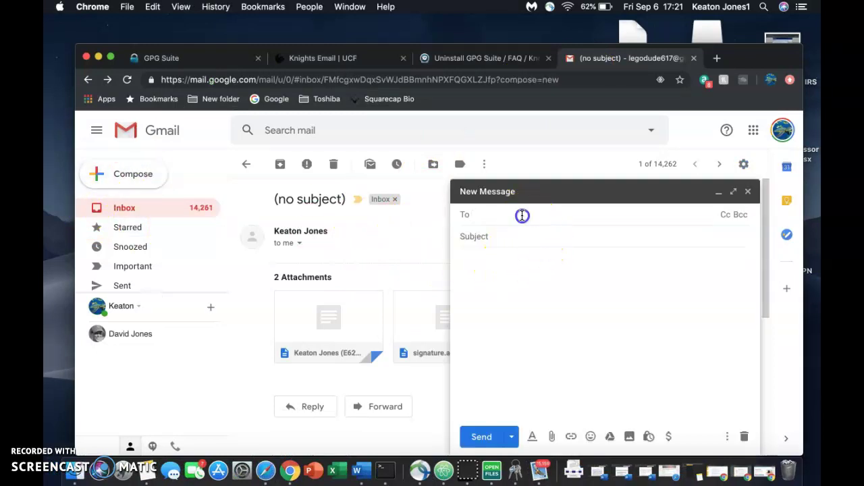
click(498, 291)
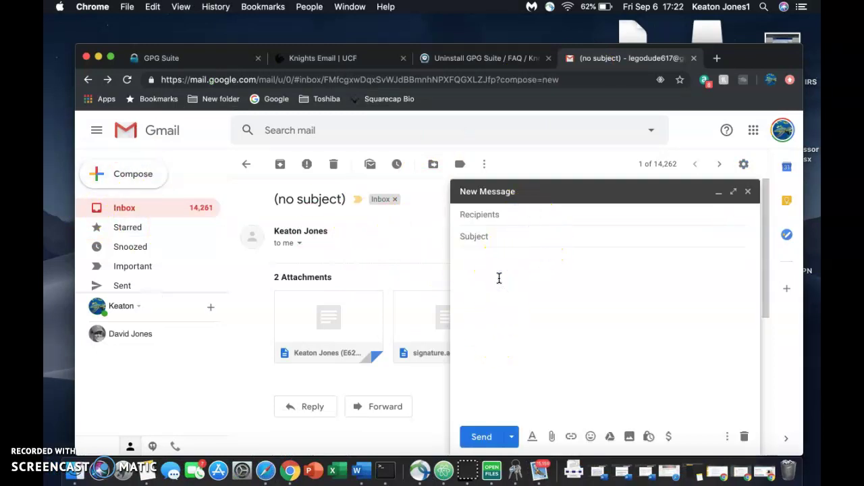
click(501, 260)
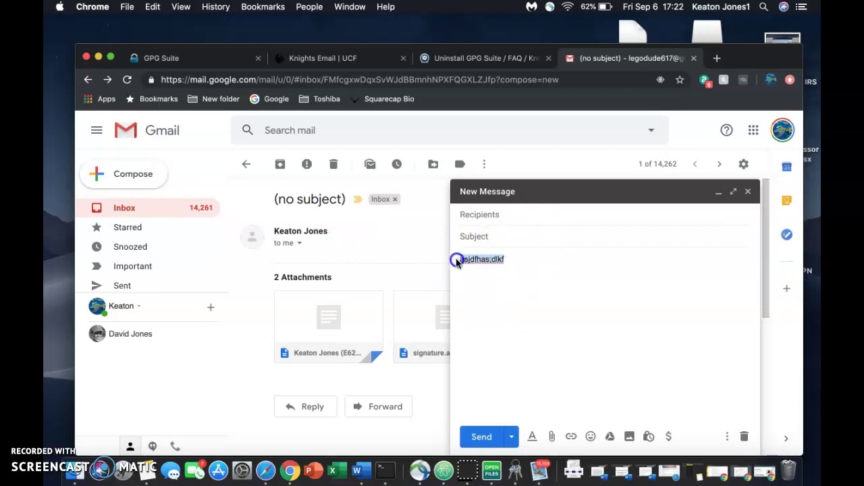
click(477, 260)
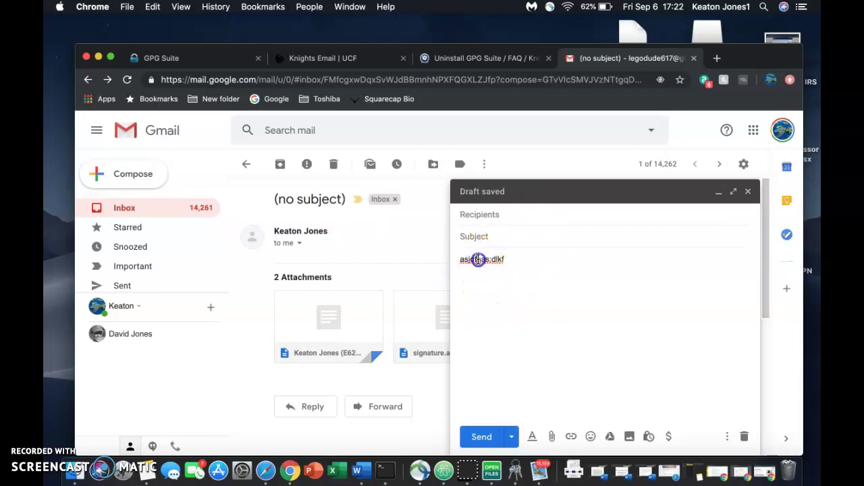
right_click(478, 260)
mouse_move(513, 428)
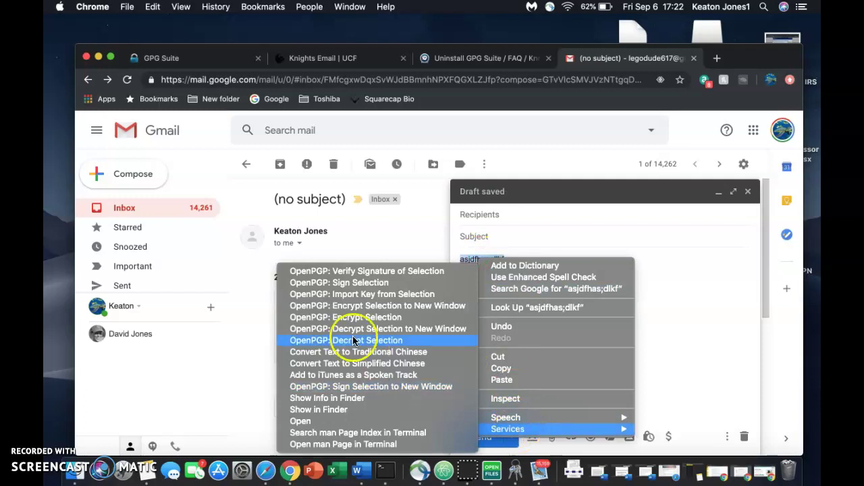
click(385, 319)
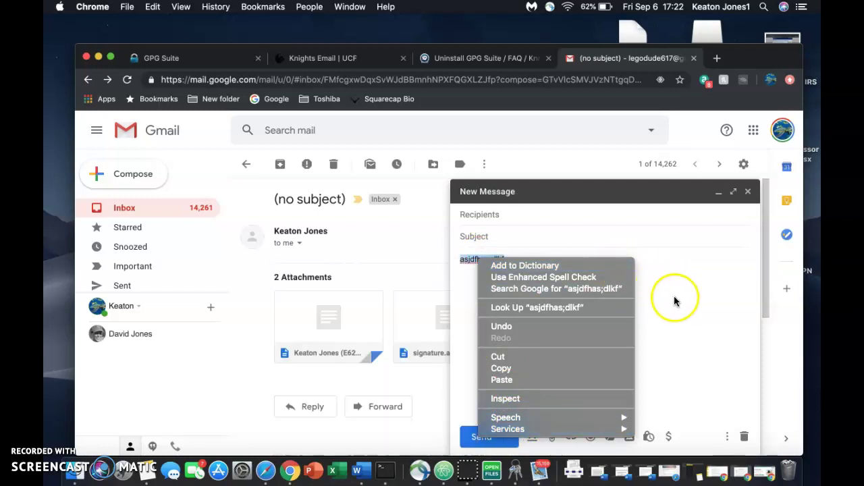
click(748, 192)
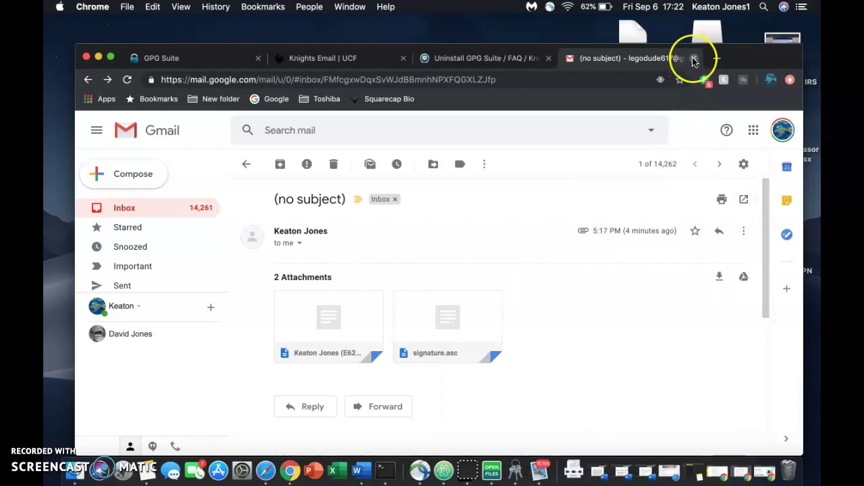
View the GPG Suite download page, then switch to GPG Keychain and select the personal sec/pub key.
click(206, 62)
click(211, 60)
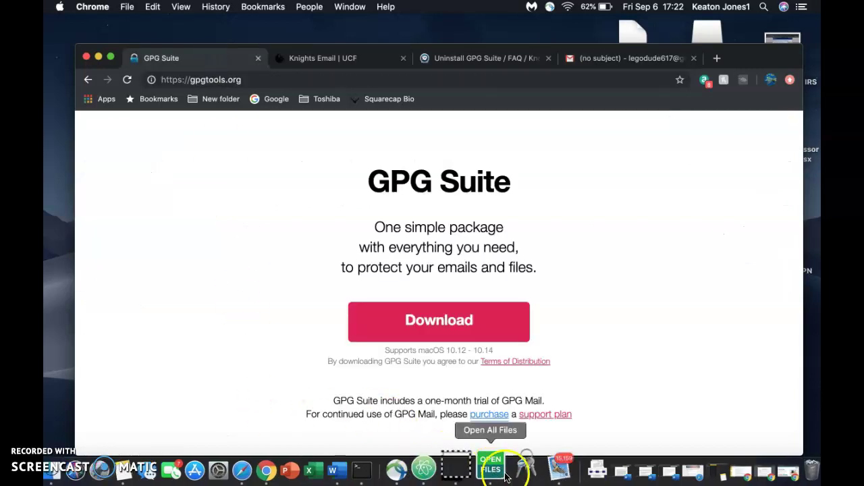
click(526, 466)
drag(328, 148, 338, 67)
click(255, 133)
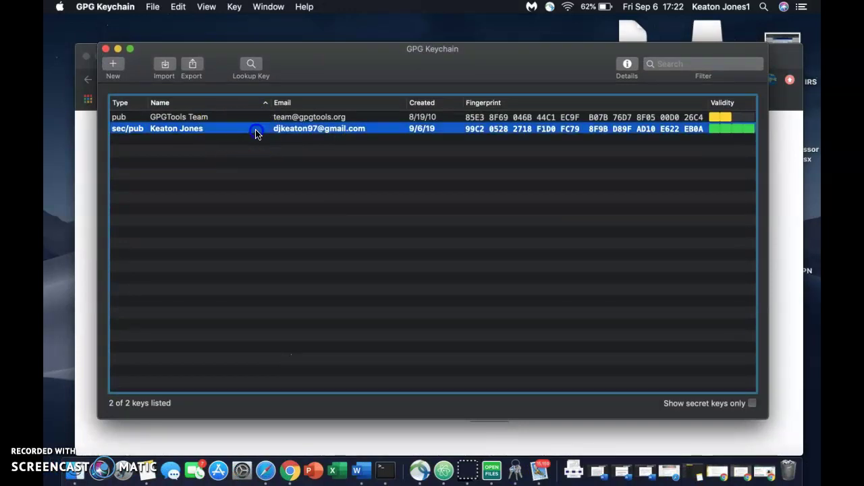